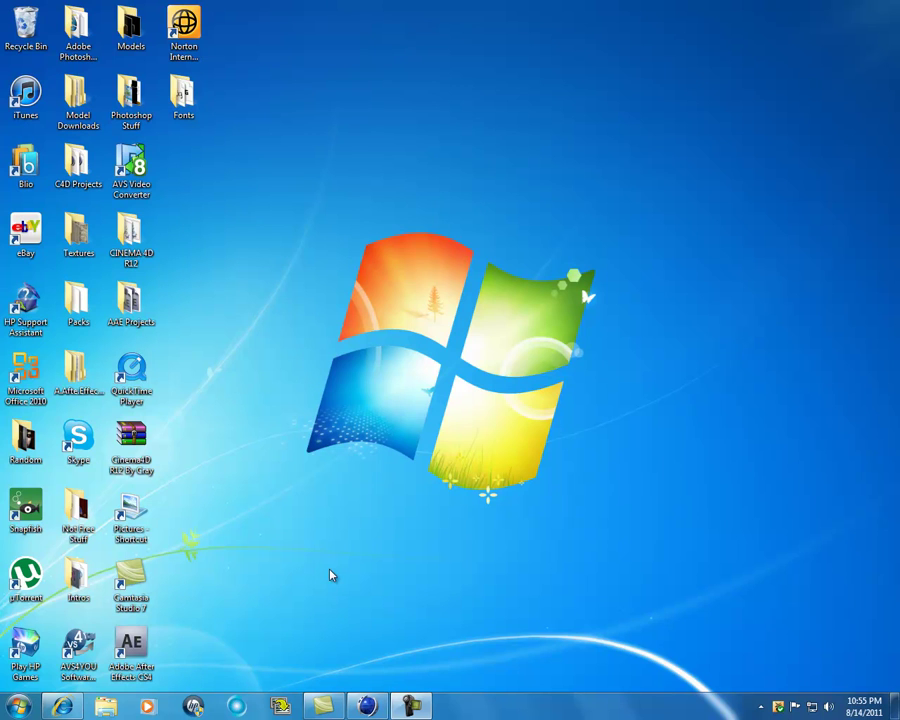
Review the shattering-cube sequence in the SoXotc Intro video in the browser, from the intact cube to the DRIFT text.
{"action": "left_click", "coordinate": [66, 707]}
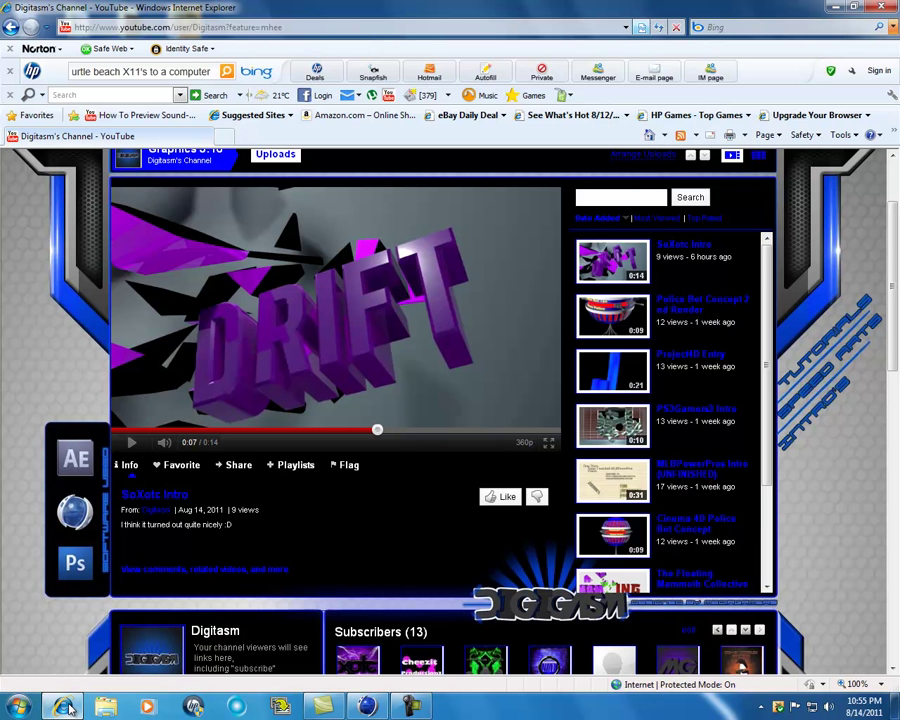
{"action": "left_click", "coordinate": [130, 441]}
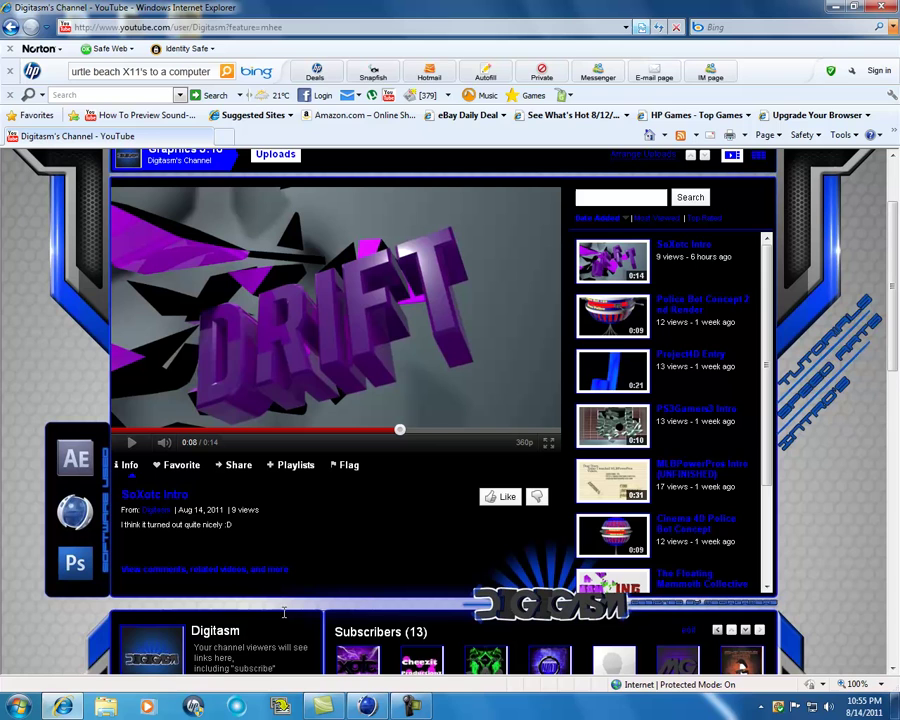
{"action": "left_click", "coordinate": [118, 437]}
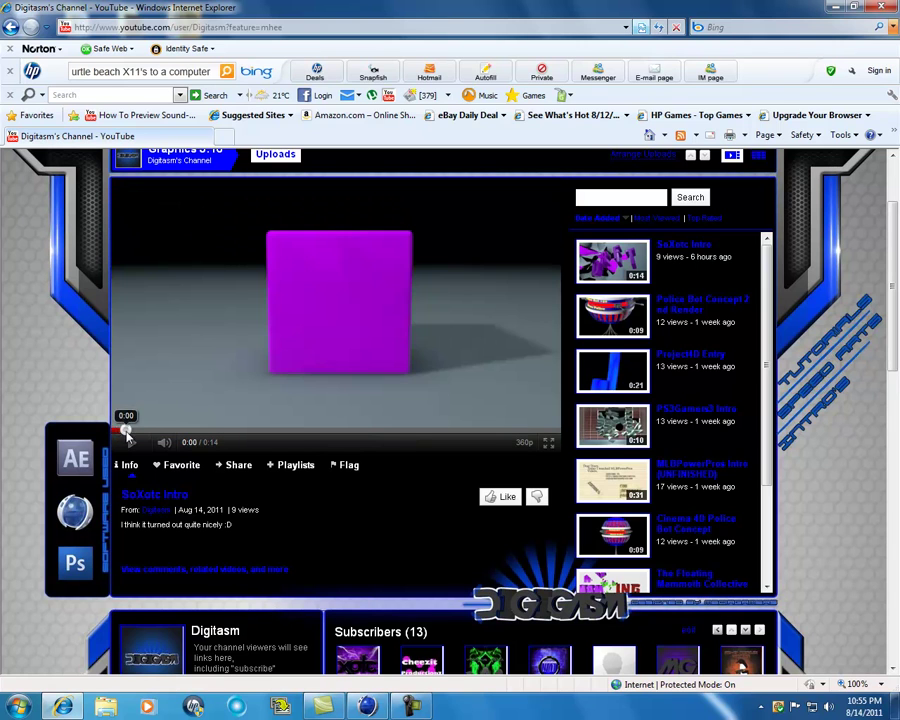
{"action": "left_click", "coordinate": [238, 440]}
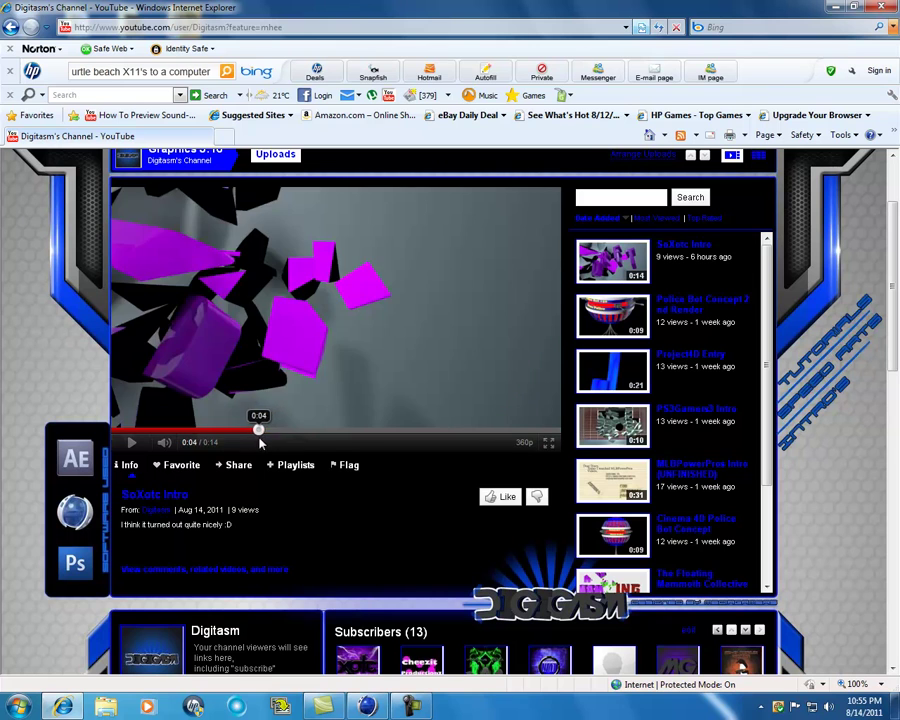
{"action": "left_click", "coordinate": [214, 432]}
{"action": "left_click", "coordinate": [131, 442]}
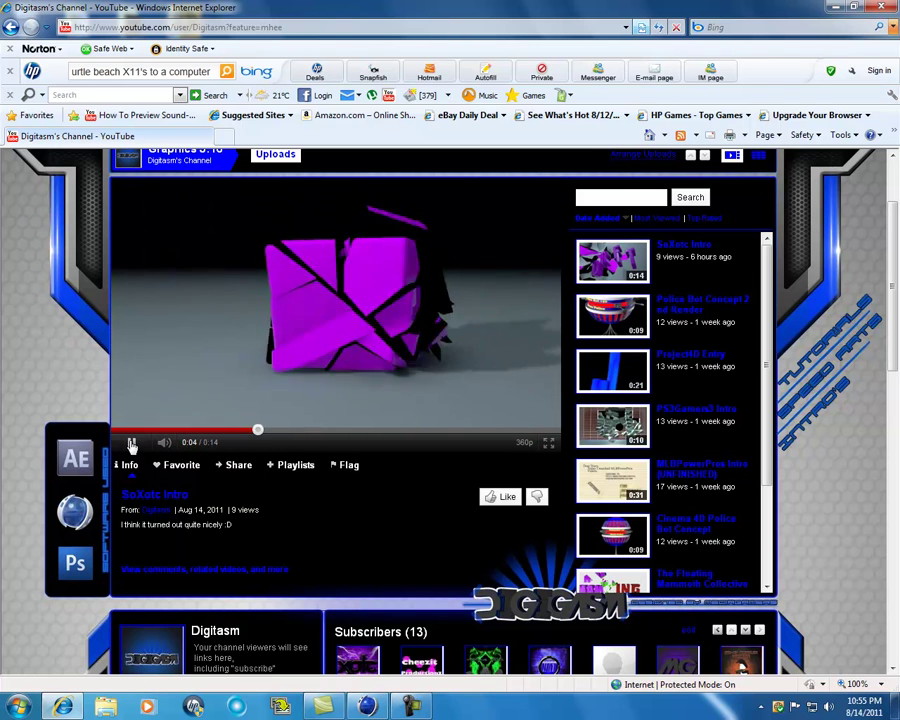
{"action": "left_click", "coordinate": [131, 442]}
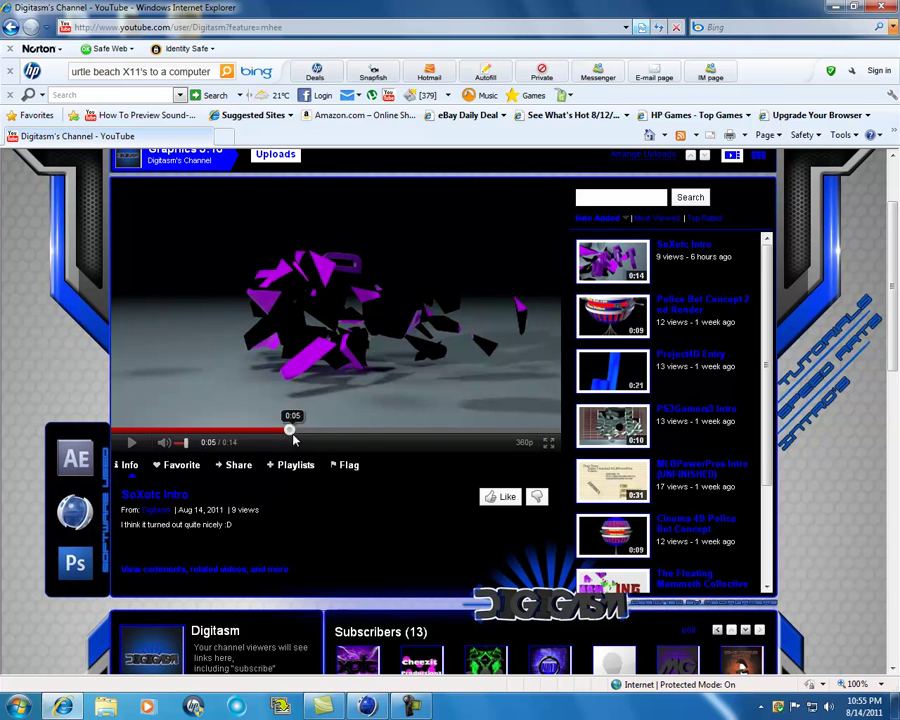
{"action": "left_click", "coordinate": [368, 431]}
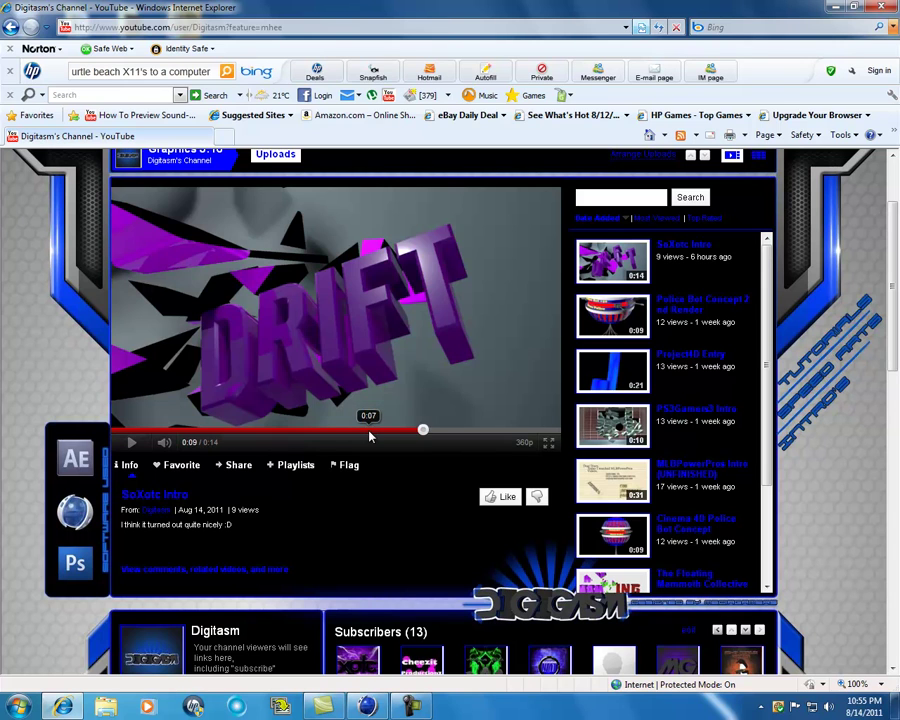
{"action": "left_click_drag", "start_coordinate": [366, 431], "coordinate": [423, 431]}
{"action": "left_click", "coordinate": [269, 336]}
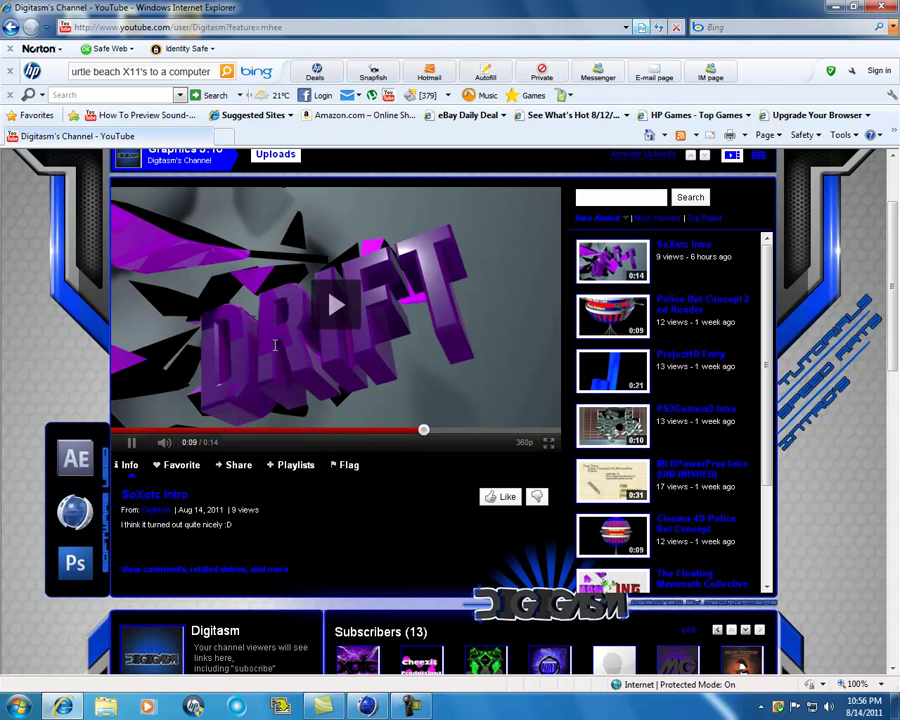
{"action": "key", "text": "space"}
{"action": "left_click", "coordinate": [835, 6]}
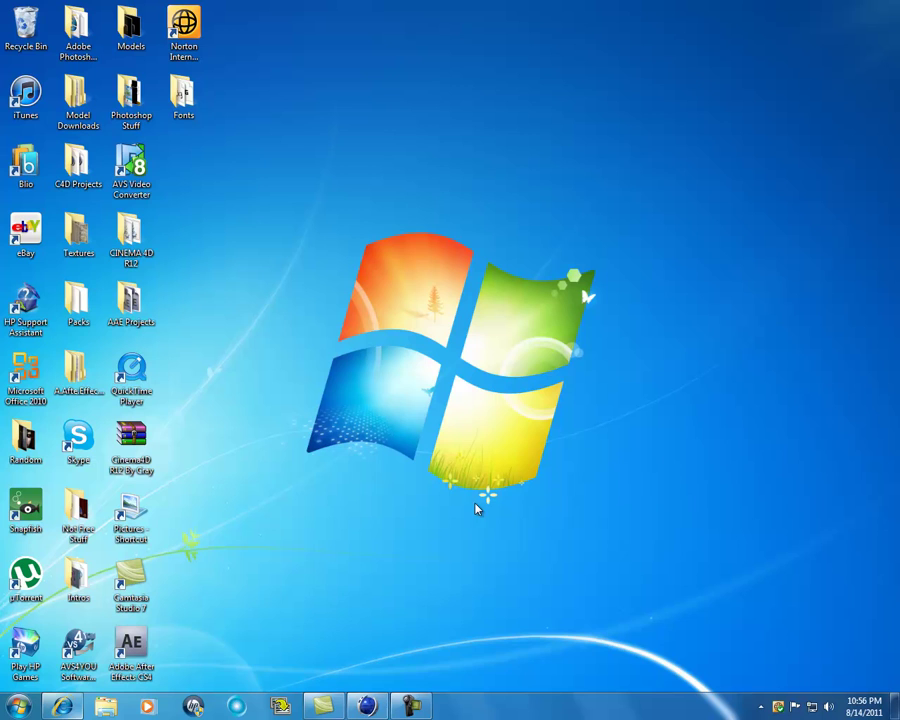
Switch to CINEMA 4D and set the MoText object's text to "D".
{"action": "left_click", "coordinate": [368, 706]}
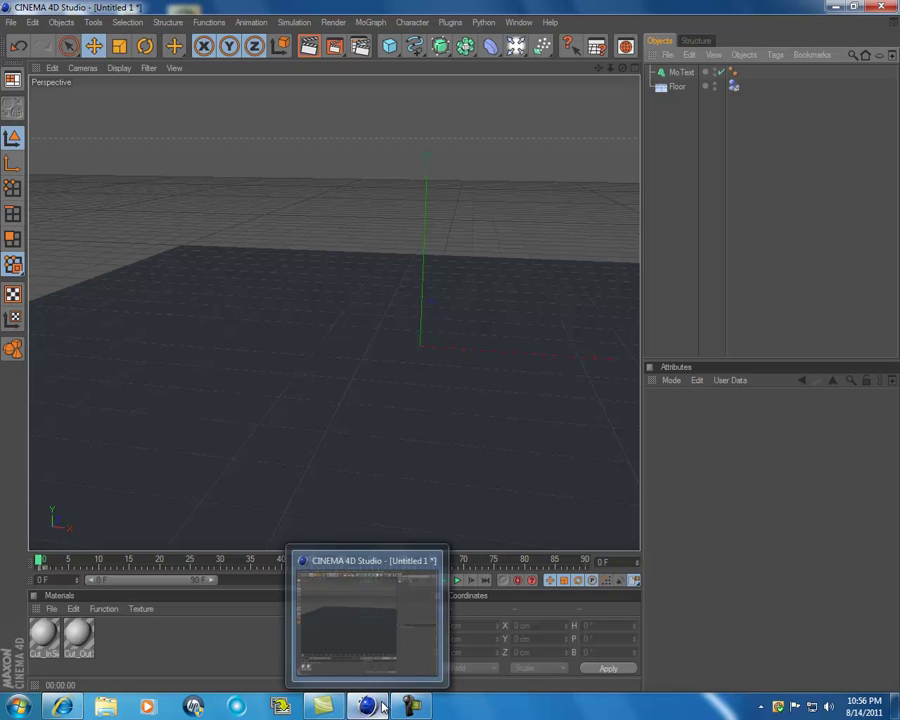
{"action": "left_click", "coordinate": [670, 88]}
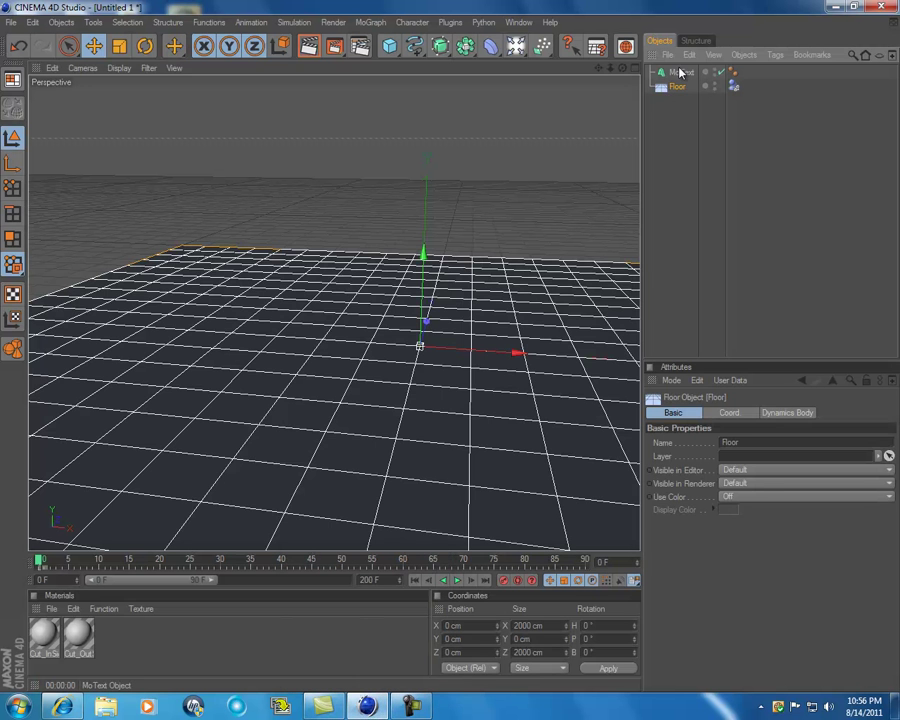
{"action": "left_click", "coordinate": [686, 79]}
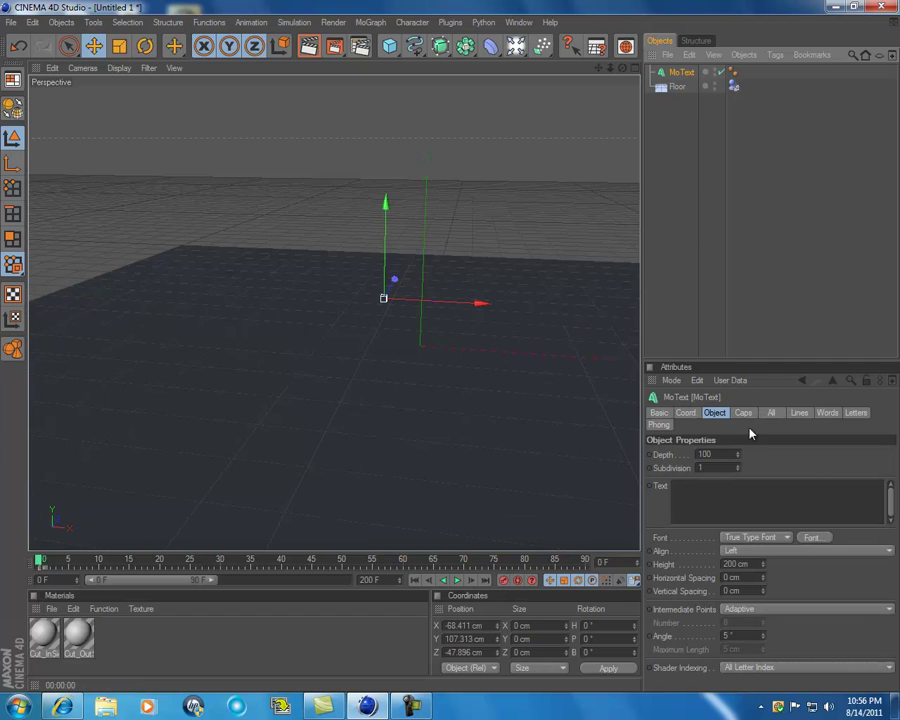
{"action": "left_click", "coordinate": [695, 489]}
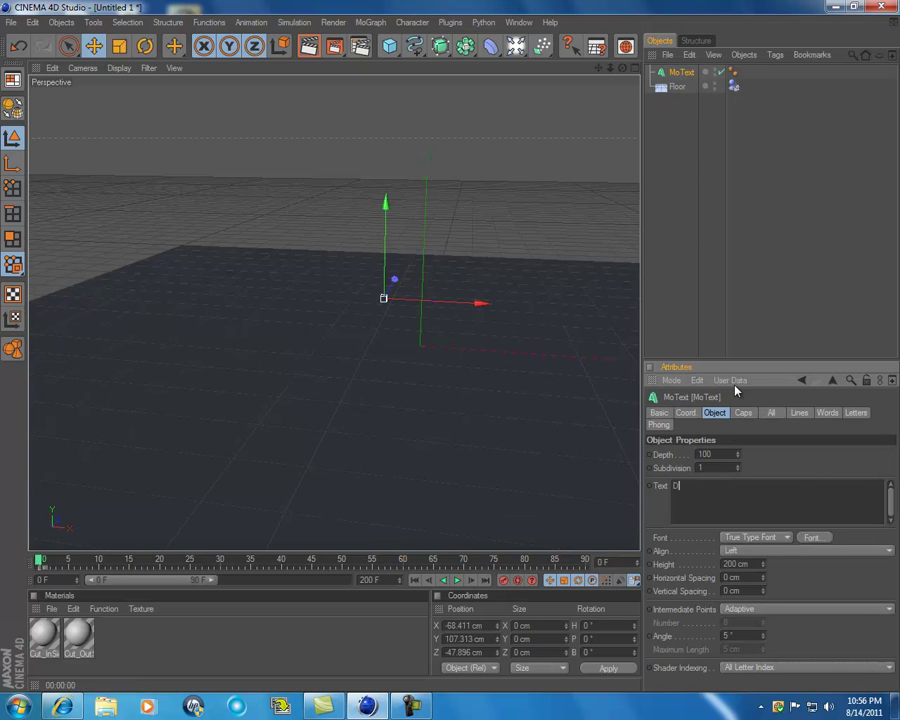
{"action": "type", "text": "D"}
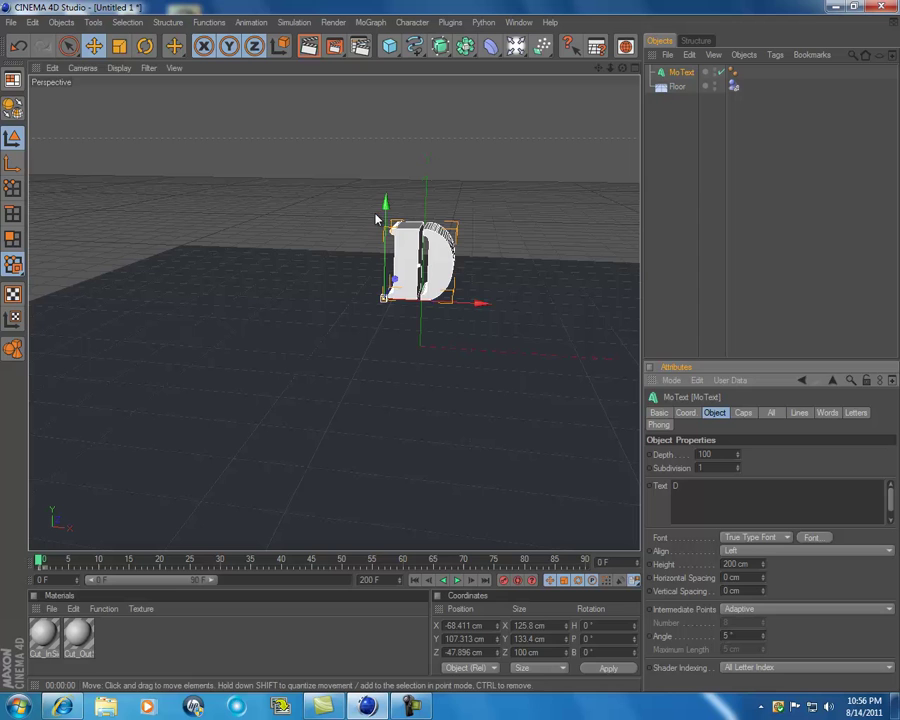
{"action": "left_click_drag", "start_coordinate": [378, 218], "coordinate": [452, 357]}
Add a cube around the text, about 105 cm high in Y, and set its X size to 250 cm.
{"action": "left_click", "coordinate": [388, 49]}
{"action": "left_click", "coordinate": [712, 442]}
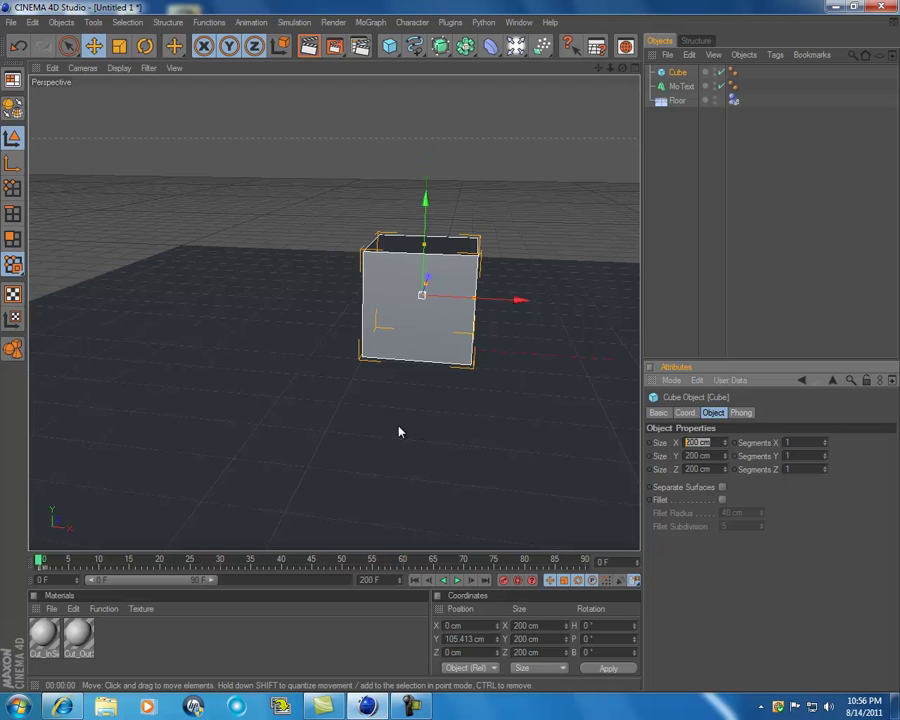
{"action": "type", "text": "250"}
{"action": "key", "text": "Return"}
Set the cube's Y size to 150 cm.
{"action": "left_click", "coordinate": [700, 455]}
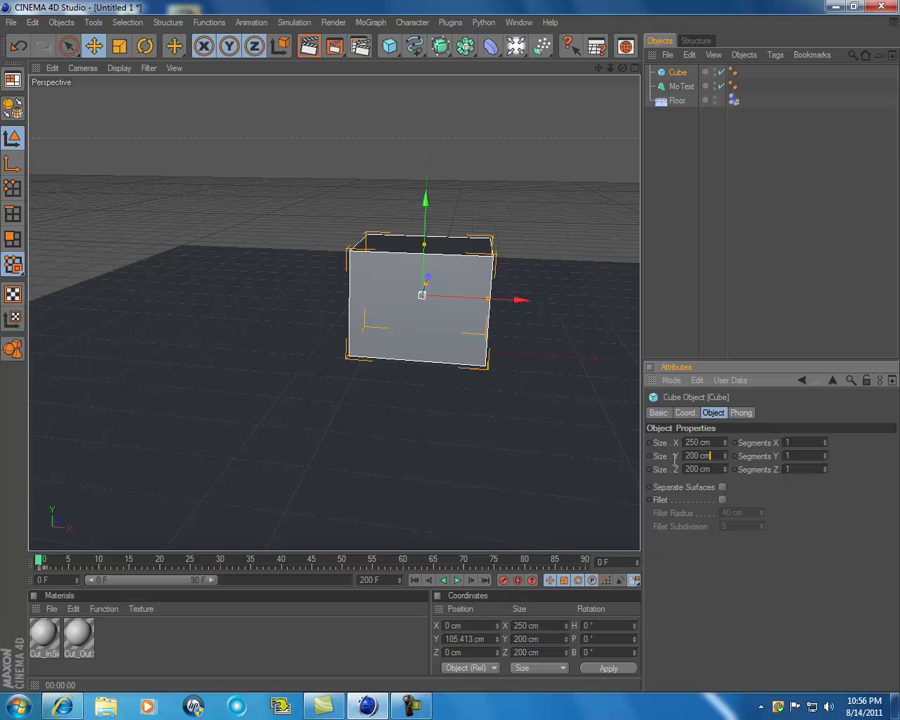
{"action": "type", "text": "150"}
{"action": "key", "text": "Return"}
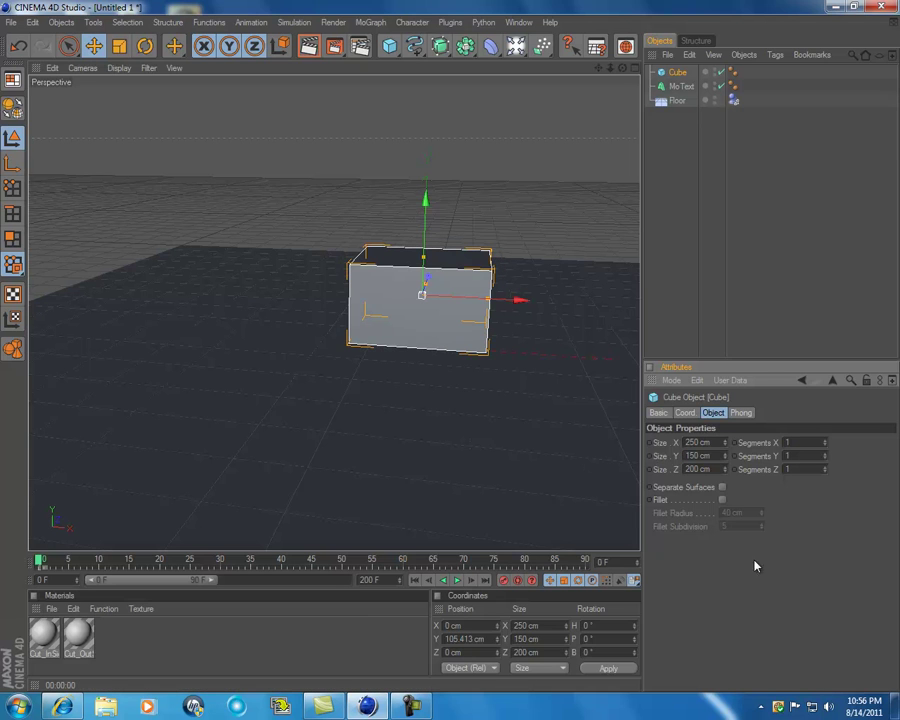
Set the cube's Y and Z sizes to 250 cm.
{"action": "left_click_drag", "start_coordinate": [716, 459], "coordinate": [440, 466]}
{"action": "type", "text": "250"}
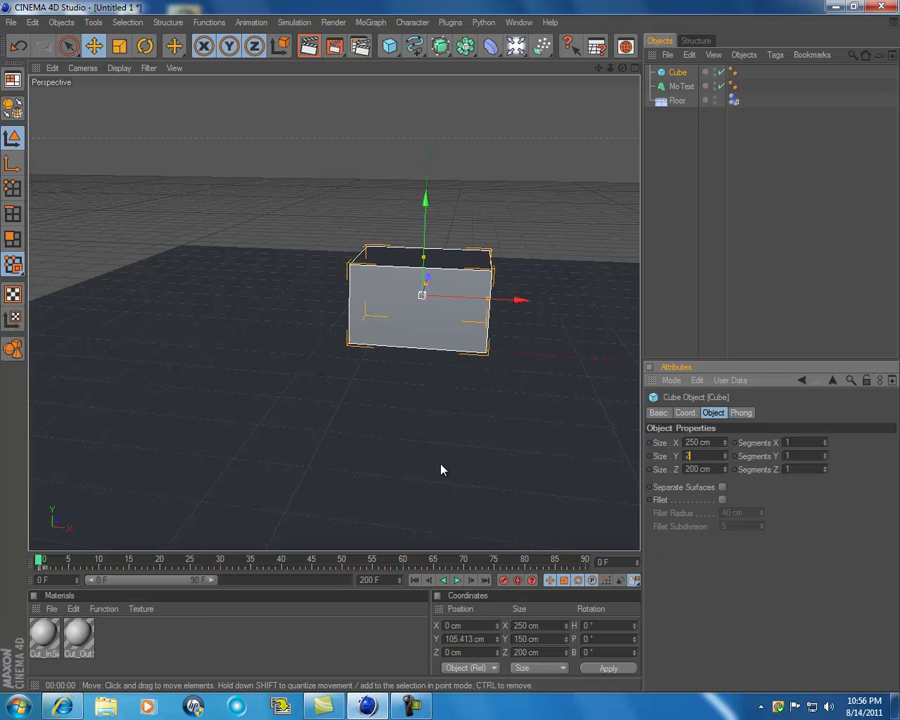
{"action": "key", "text": "Return"}
{"action": "left_click", "coordinate": [710, 470]}
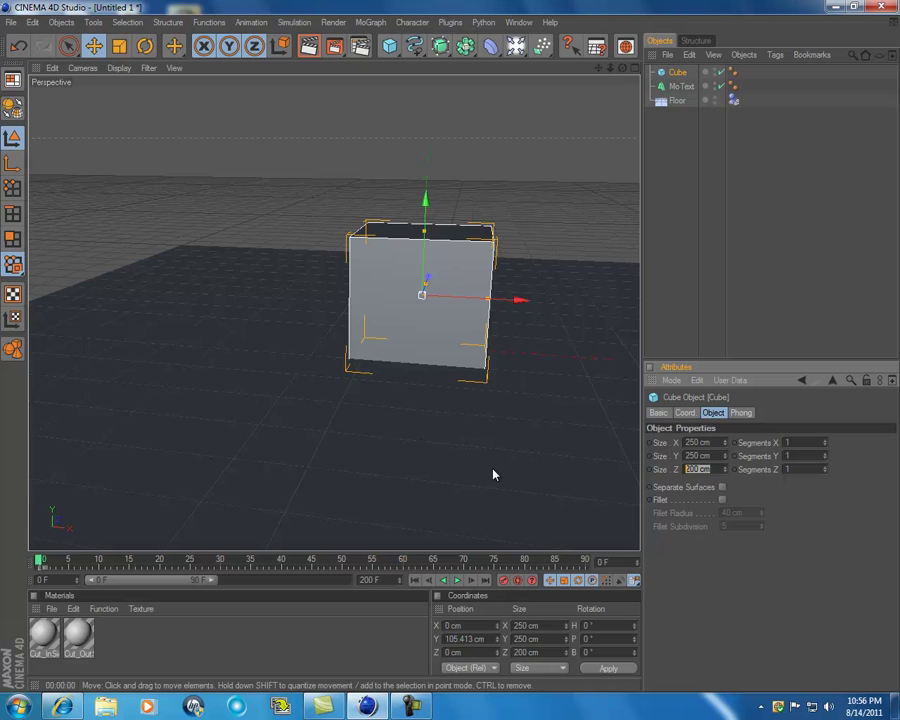
{"action": "type", "text": "250"}
{"action": "key", "text": "Return"}
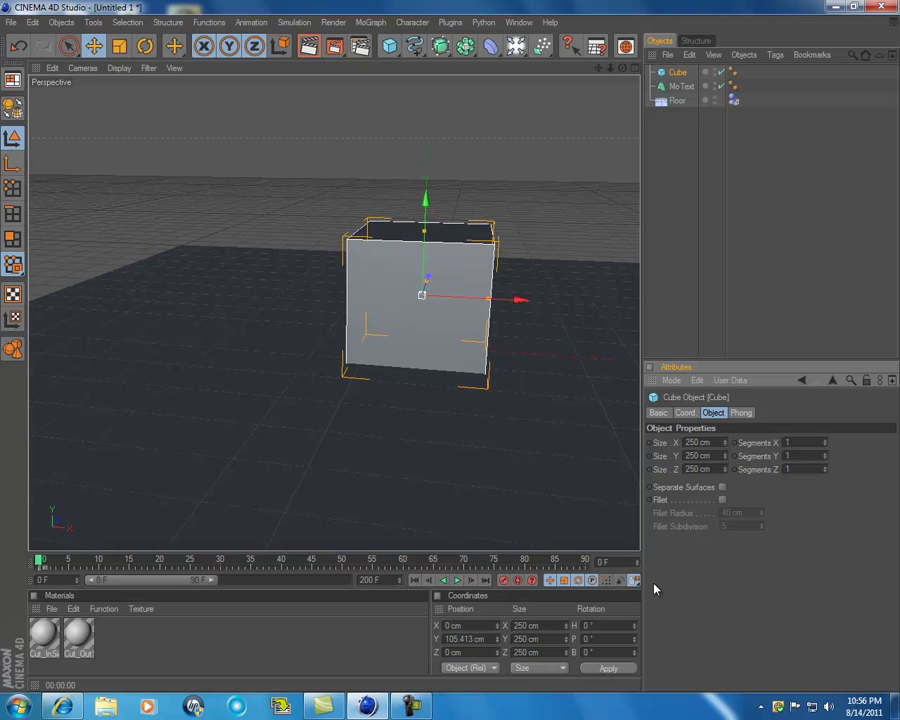
Raise the cube to about 137 cm in Y above the floor and adjust the MoText's height inside it.
{"action": "left_click_drag", "start_coordinate": [425, 219], "coordinate": [425, 203]}
{"action": "left_click_drag", "start_coordinate": [625, 71], "coordinate": [649, 104]}
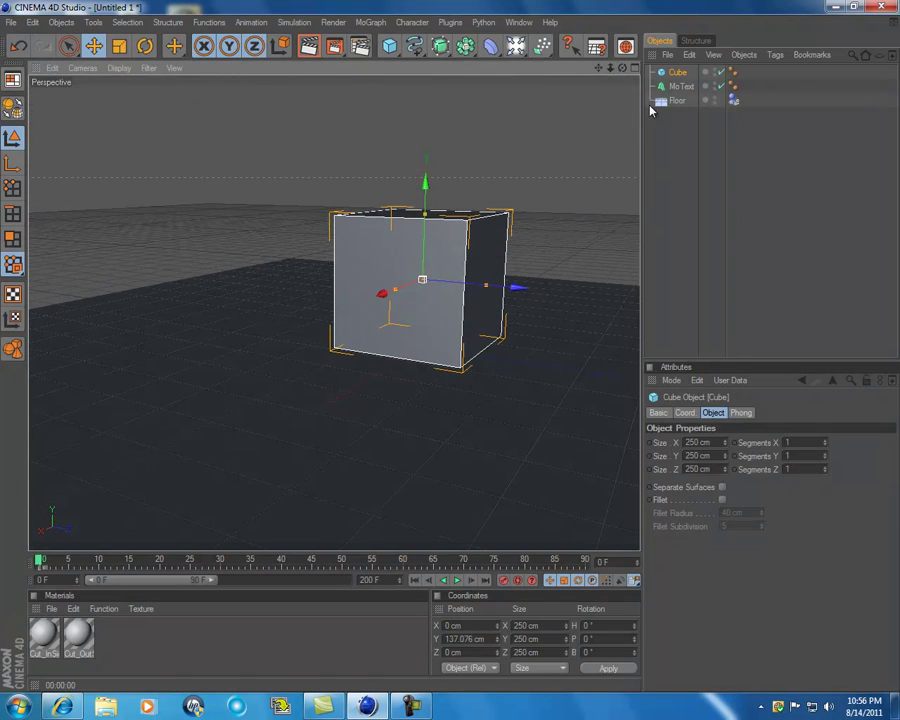
{"action": "left_click", "coordinate": [661, 85]}
{"action": "left_click_drag", "start_coordinate": [417, 244], "coordinate": [417, 229]}
{"action": "left_click_drag", "start_coordinate": [623, 67], "coordinate": [450, 350]}
{"action": "left_click_drag", "start_coordinate": [623, 73], "coordinate": [720, 383]}
Round the cube's edges with a fillet of 8 cm radius.
{"action": "left_click", "coordinate": [672, 75]}
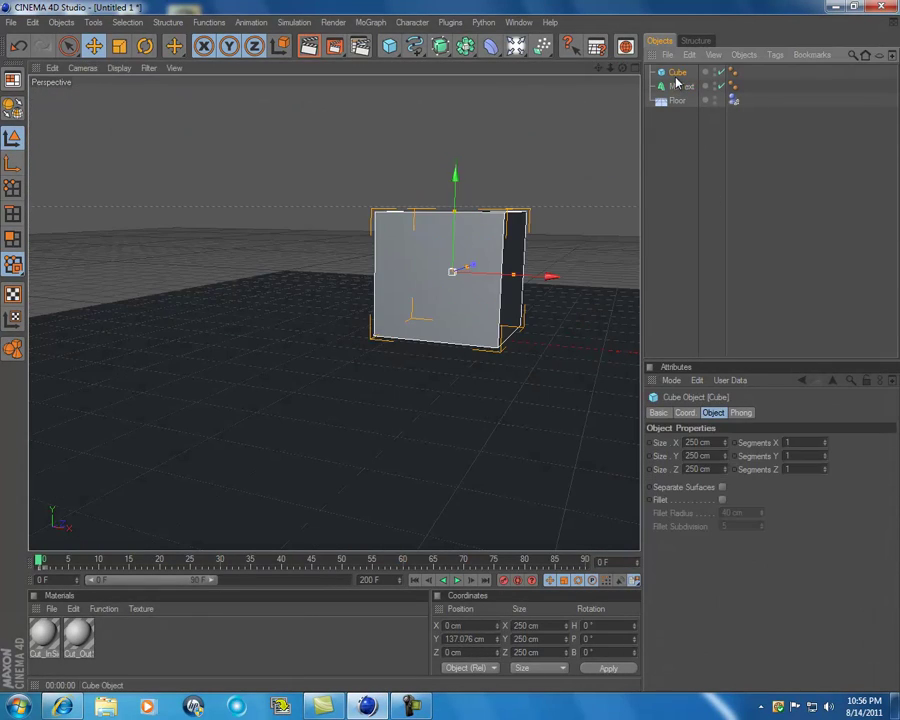
{"action": "left_click", "coordinate": [722, 500]}
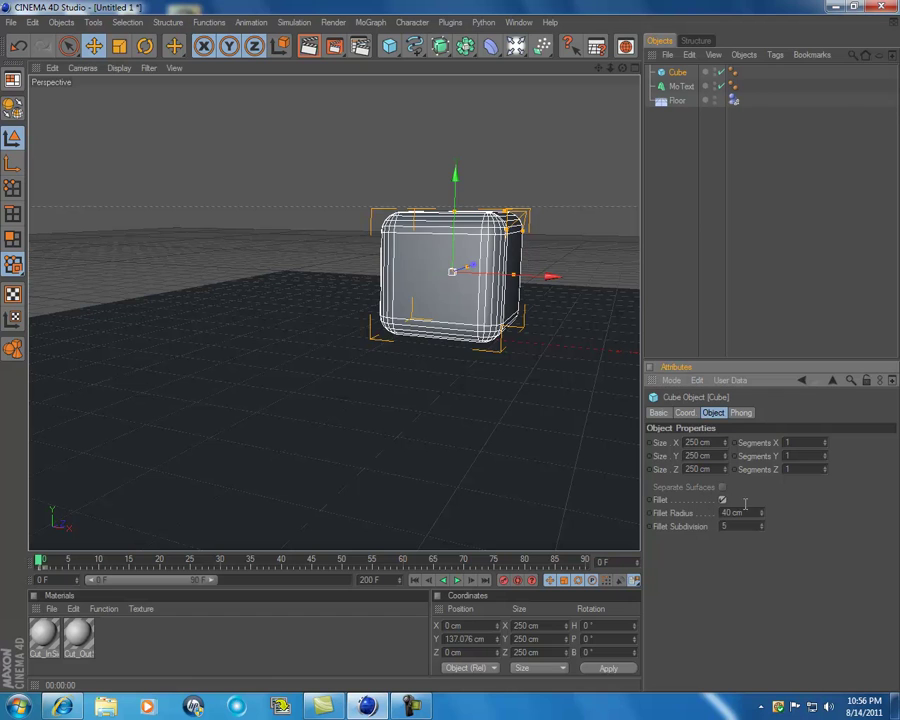
{"action": "mouse_move", "coordinate": [763, 515]}
{"action": "left_mouse_down"}
{"action": "mouse_move", "coordinate": [763, 523]}
{"action": "mouse_move", "coordinate": [764, 515]}
{"action": "left_mouse_up"}
{"action": "left_click", "coordinate": [729, 324]}
{"action": "scroll", "coordinate": [605, 230], "scroll_direction": "up", "scroll_amount": 2}
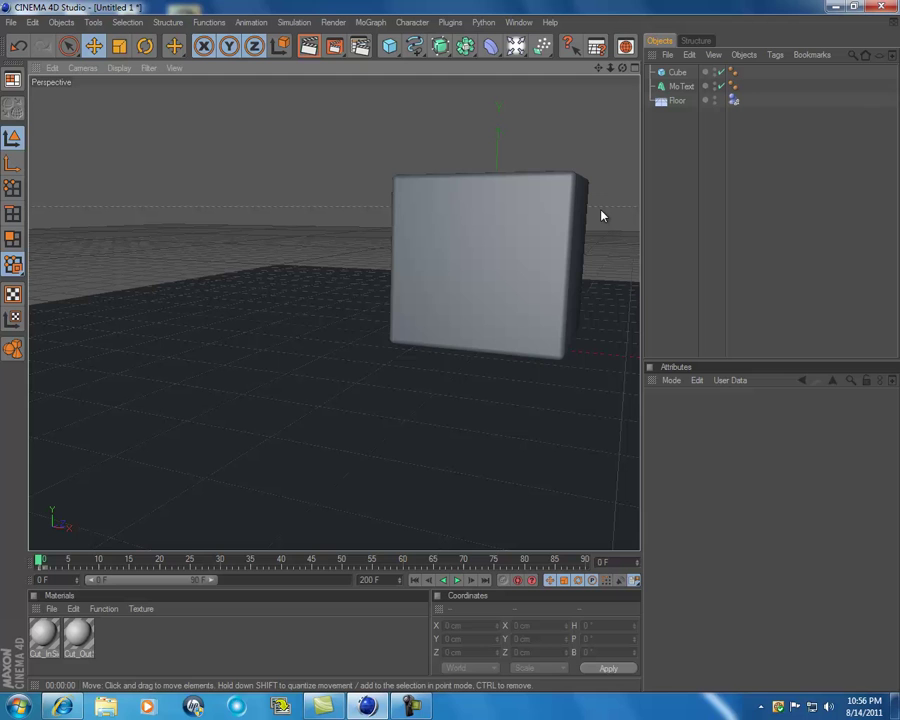
{"action": "left_click_drag", "start_coordinate": [460, 342], "coordinate": [452, 349], "text": "alt"}
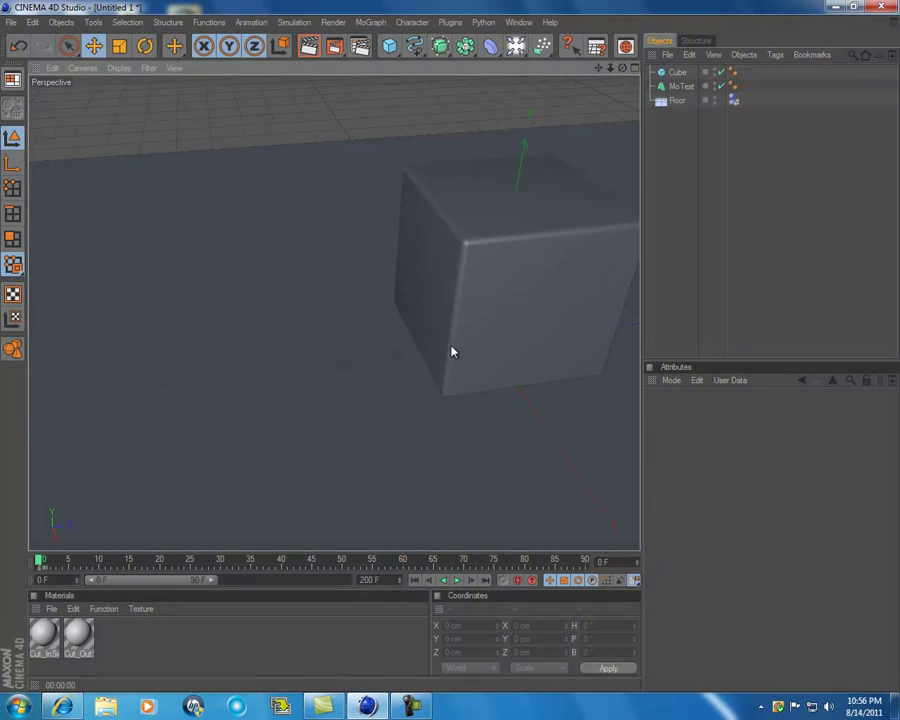
Break the cube into 35 random pieces with the Thrausi plugin and close its window.
{"action": "left_click", "coordinate": [674, 73]}
{"action": "left_click", "coordinate": [450, 22]}
{"action": "mouse_move", "coordinate": [500, 73]}
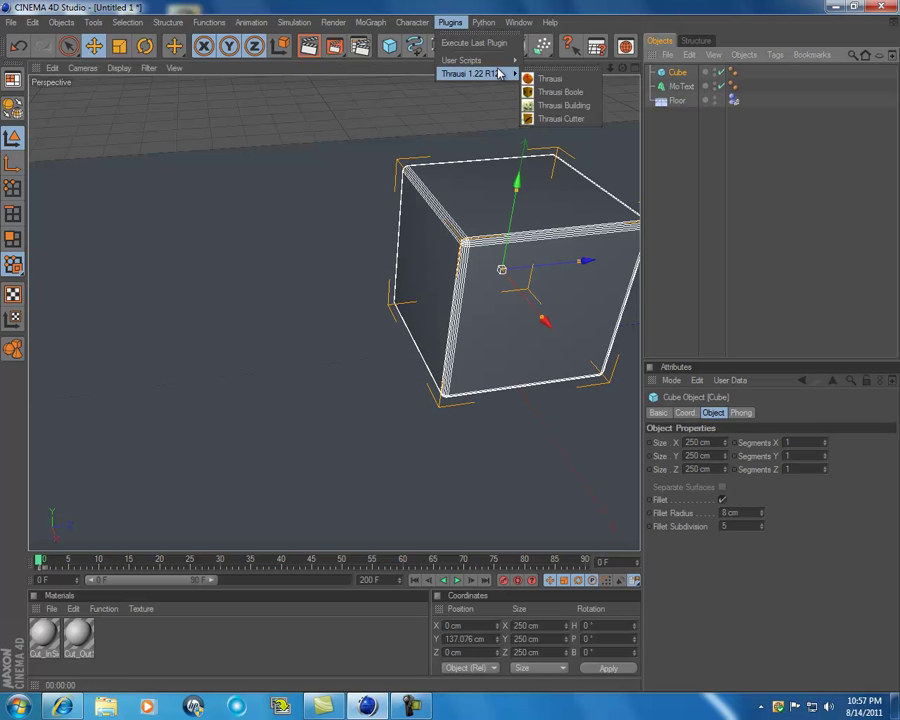
{"action": "left_click", "coordinate": [540, 77]}
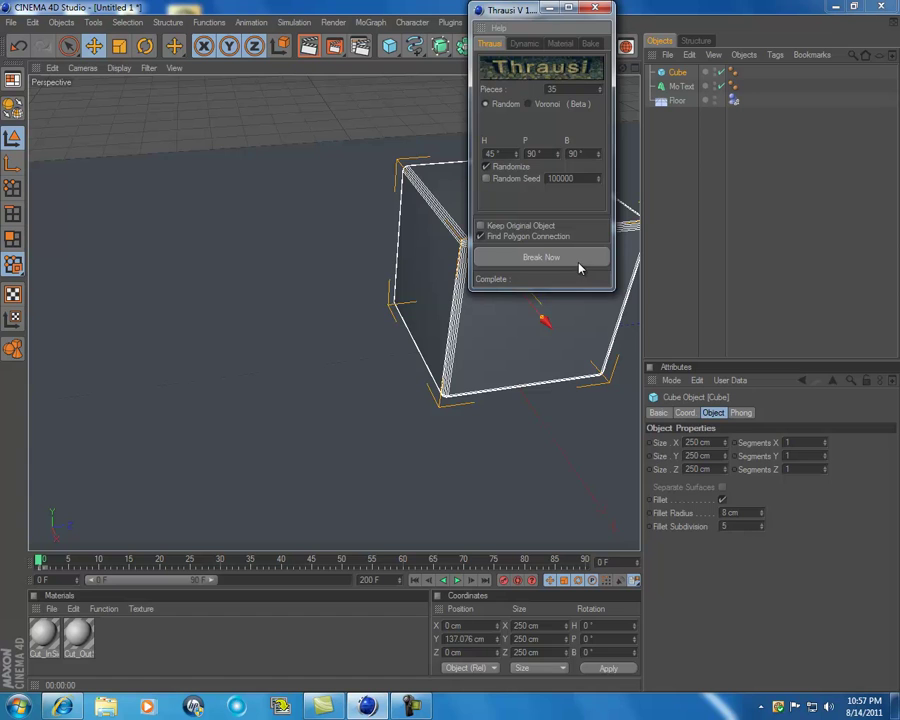
{"action": "left_click", "coordinate": [536, 257]}
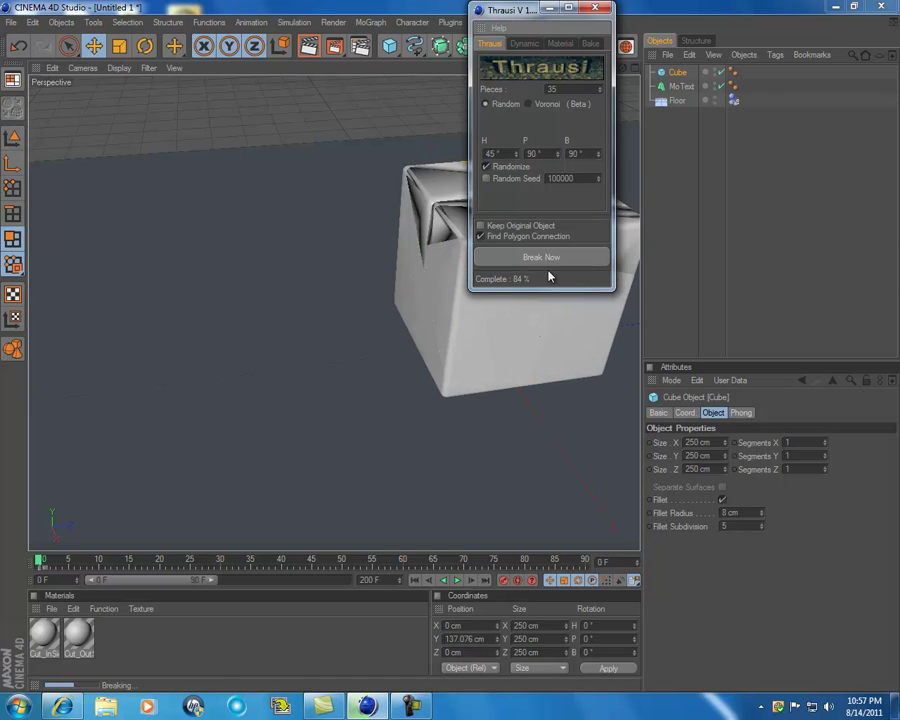
{"action": "left_click", "coordinate": [595, 8]}
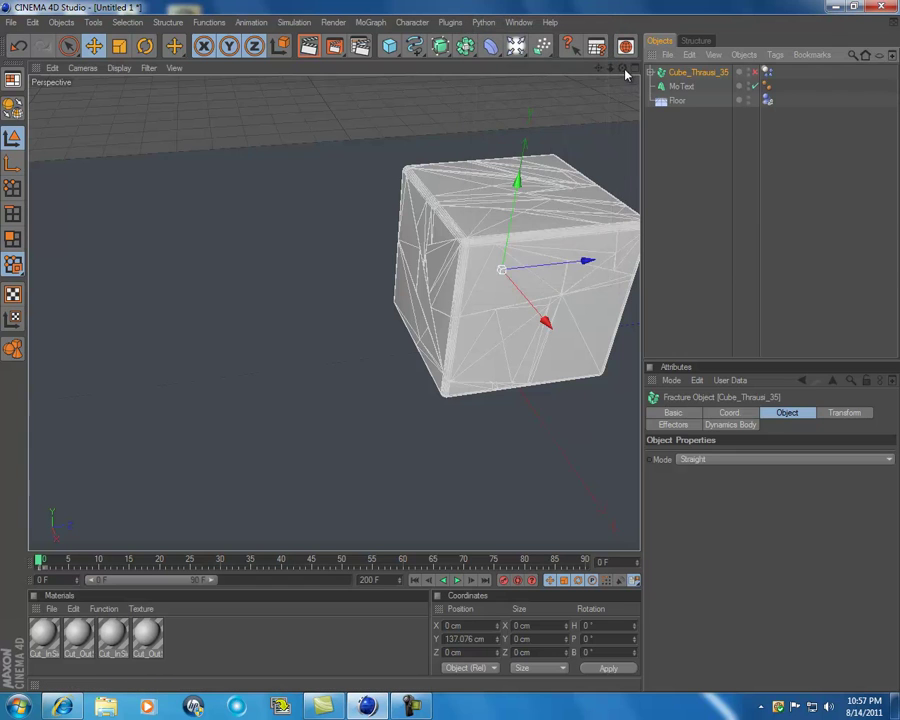
Play the fractured cube's simulation to about frame 60 and return to frame 0.
{"action": "left_click_drag", "start_coordinate": [622, 68], "coordinate": [450, 358]}
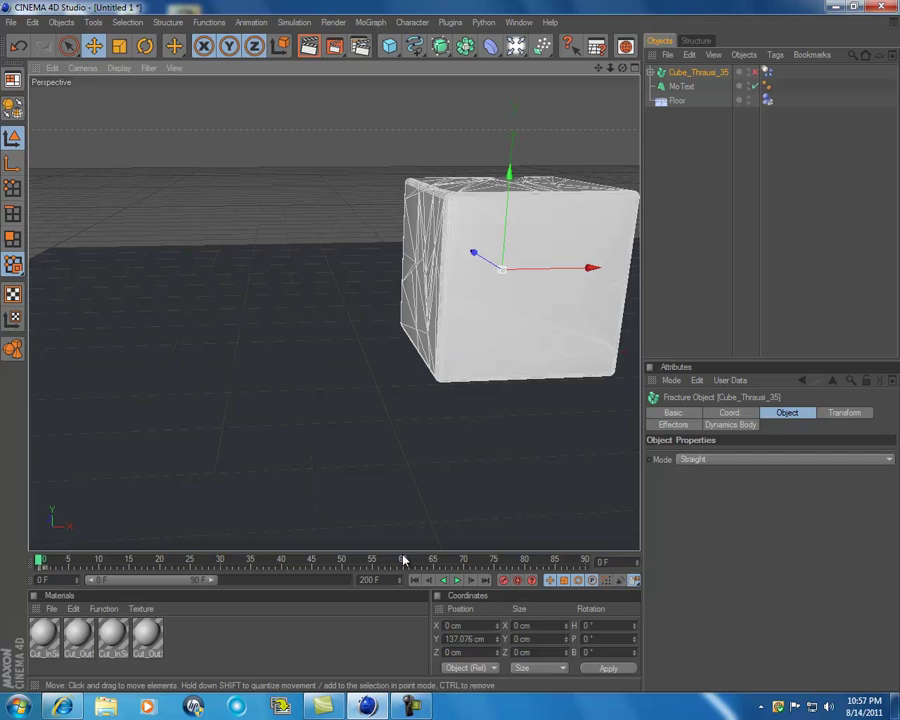
{"action": "left_click", "coordinate": [457, 580]}
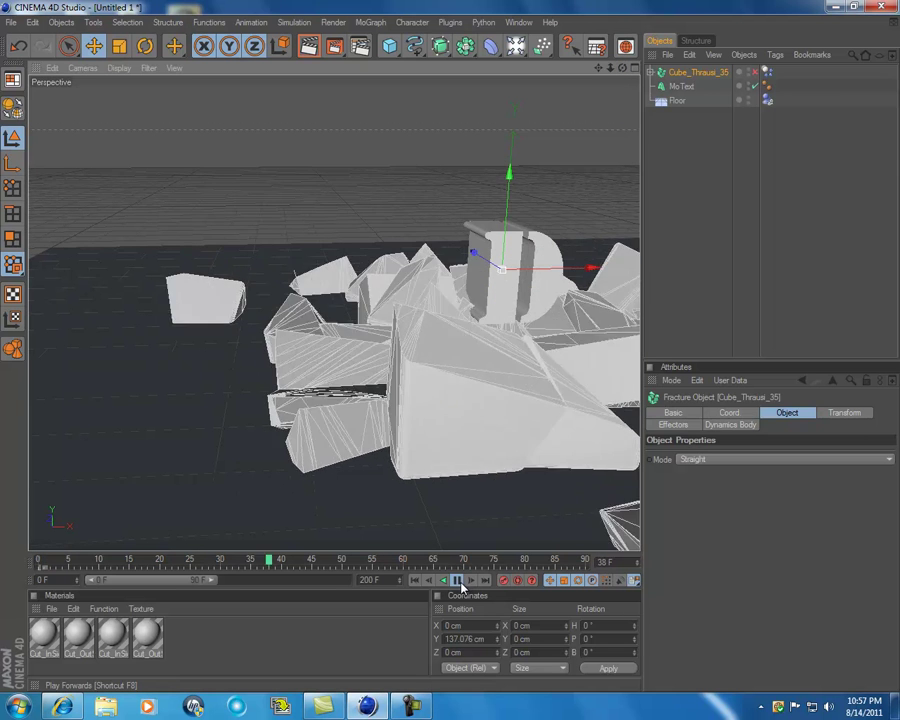
{"action": "left_click", "coordinate": [457, 580]}
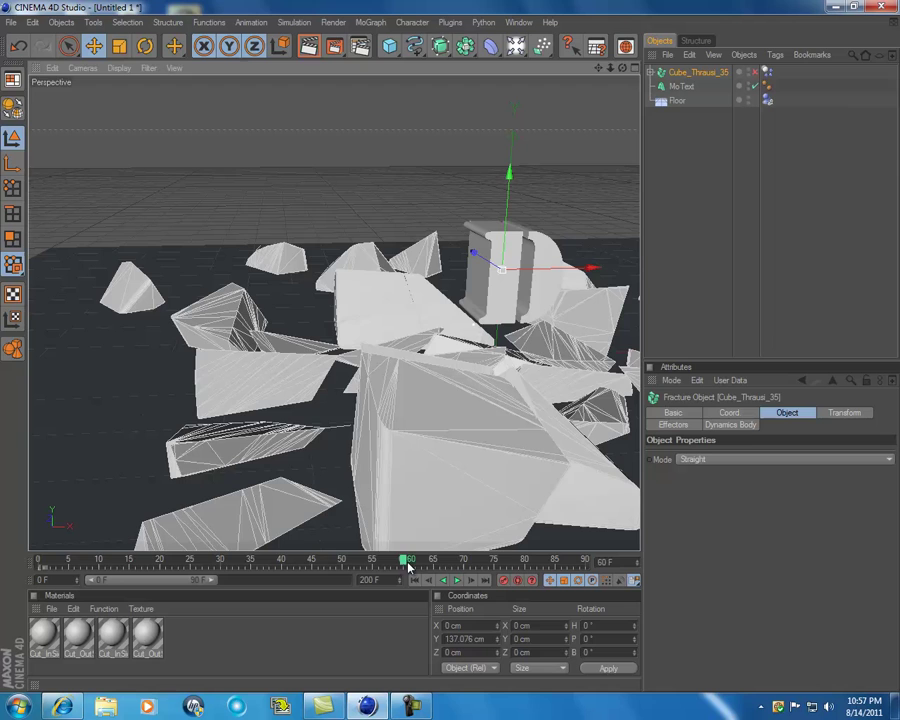
{"action": "left_click_drag", "start_coordinate": [406, 563], "coordinate": [14, 560]}
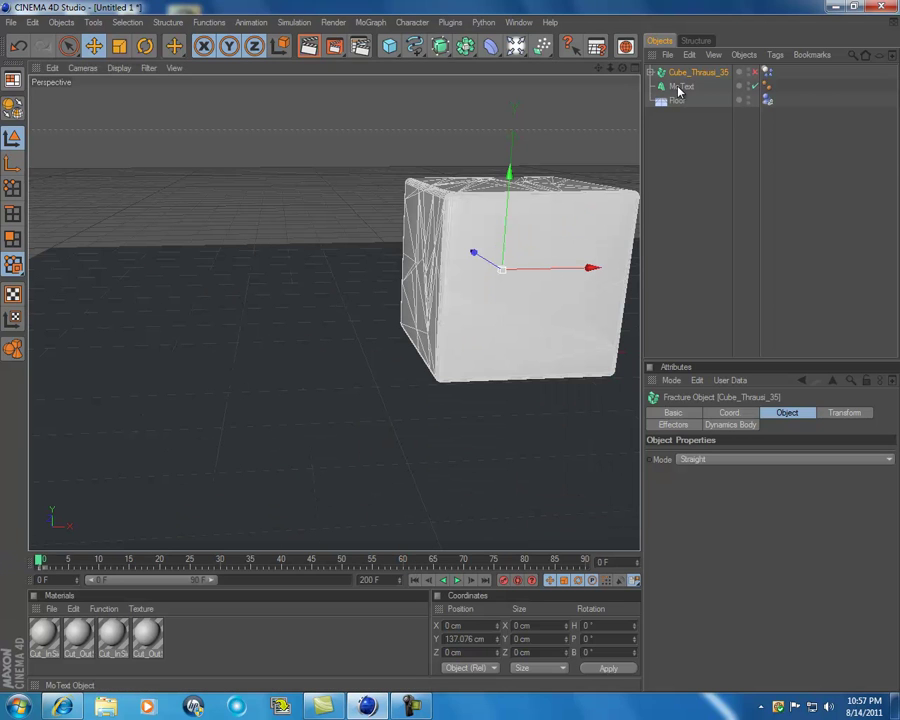
Set the trigger of the fractured cube's Dynamics Body tag to On Collision.
{"action": "left_click", "coordinate": [741, 108]}
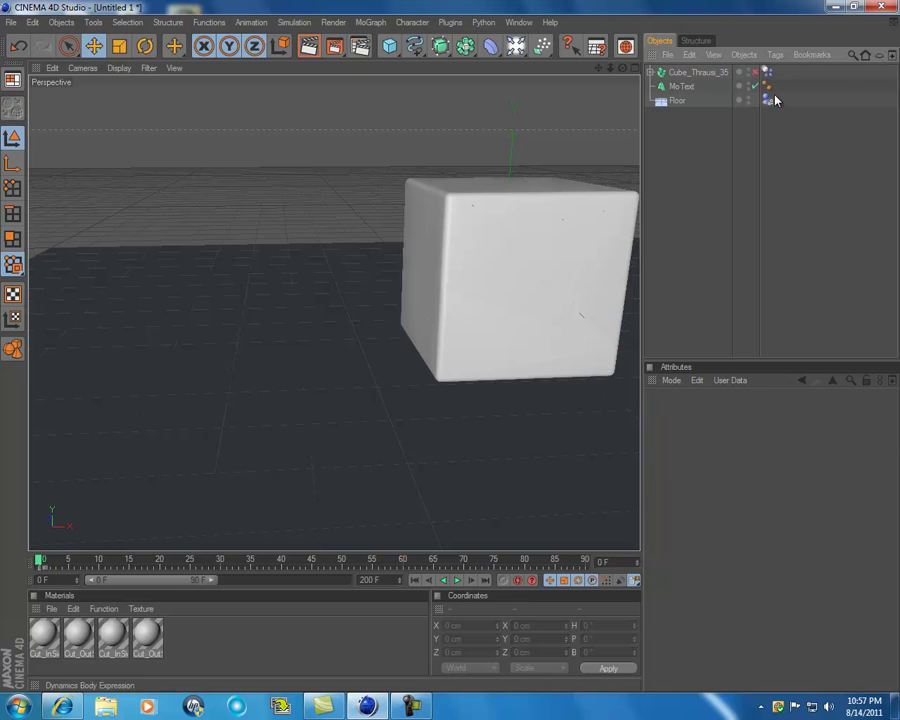
{"action": "left_click", "coordinate": [692, 72]}
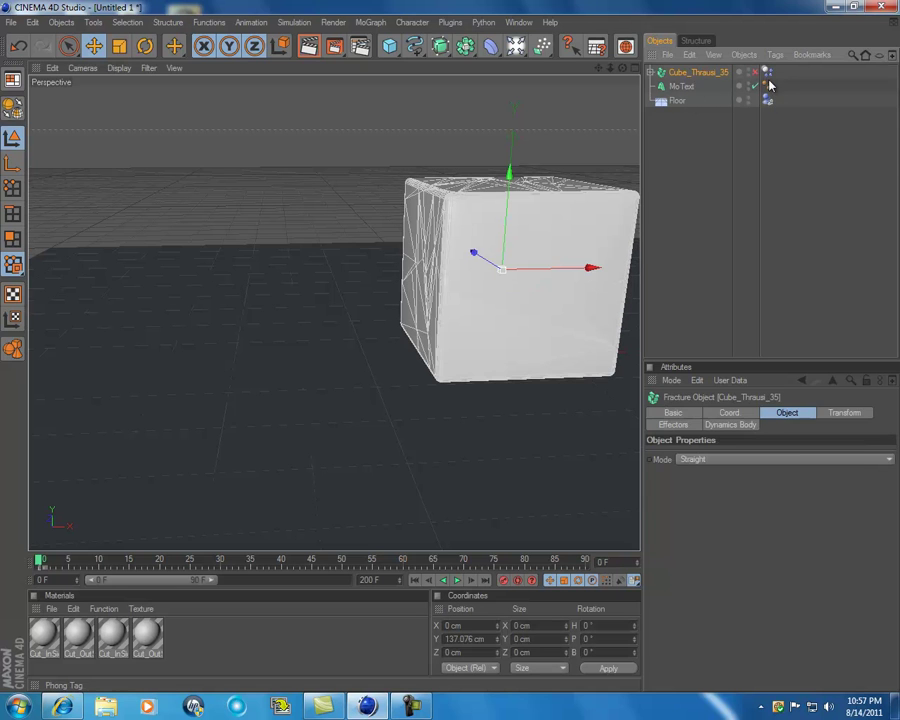
{"action": "left_click", "coordinate": [767, 72]}
{"action": "left_click", "coordinate": [787, 517]}
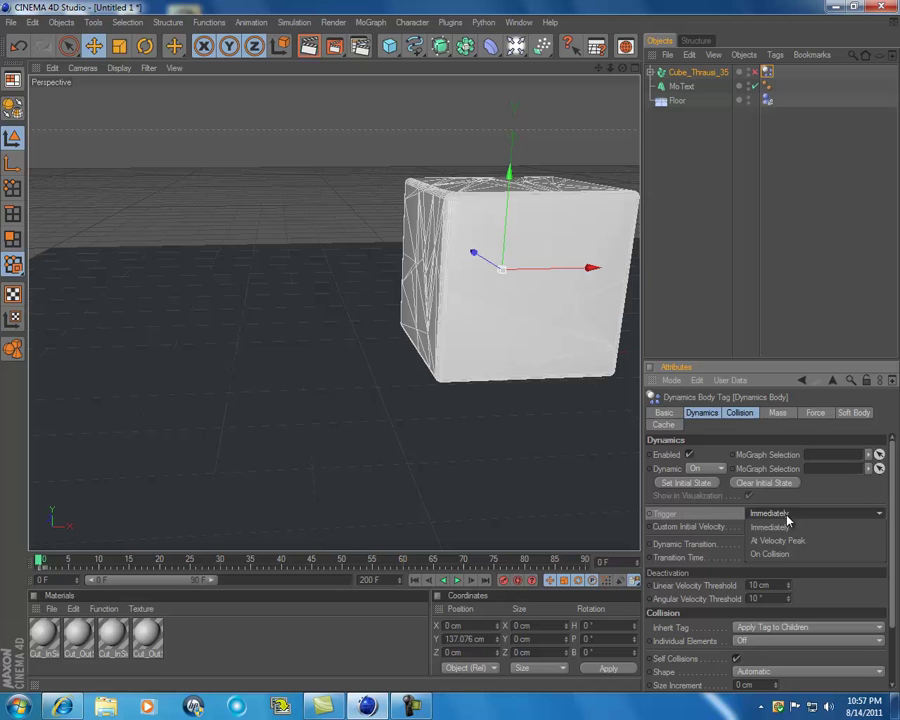
{"action": "left_click", "coordinate": [768, 77]}
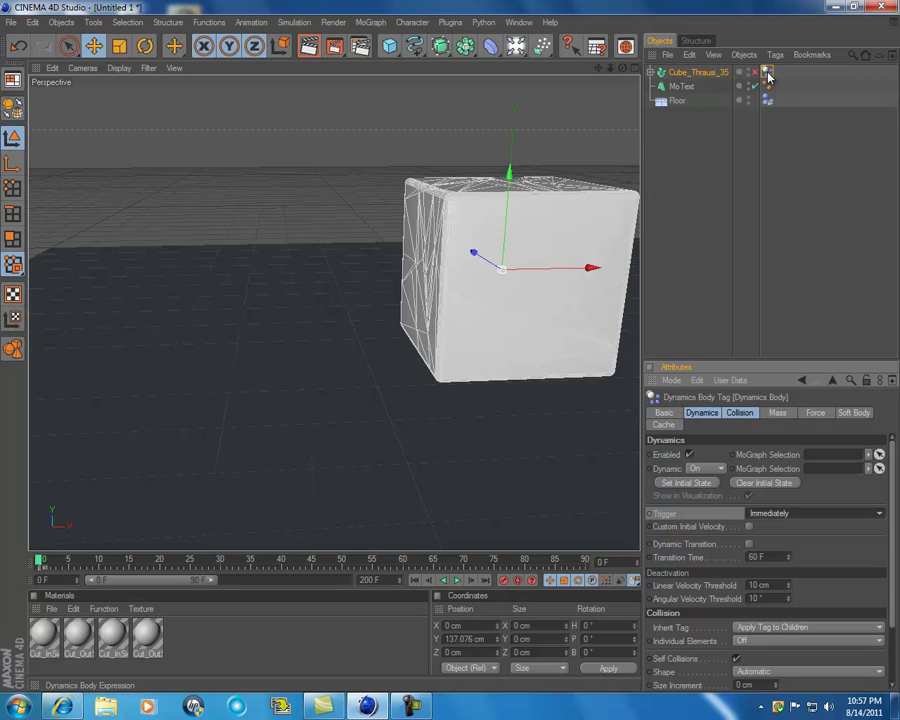
{"action": "left_click", "coordinate": [797, 516]}
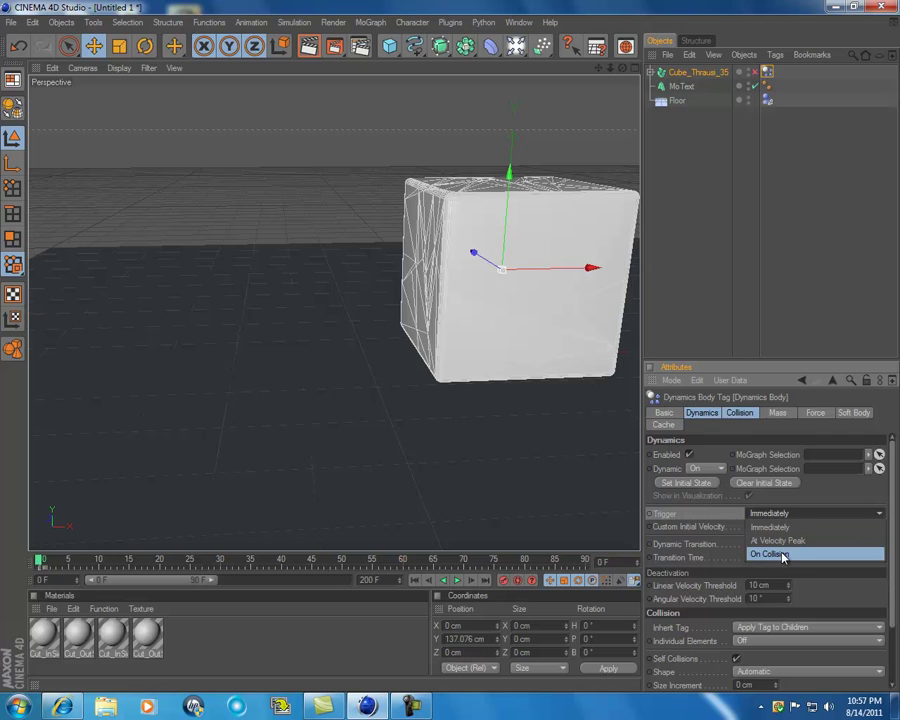
{"action": "left_click", "coordinate": [783, 555]}
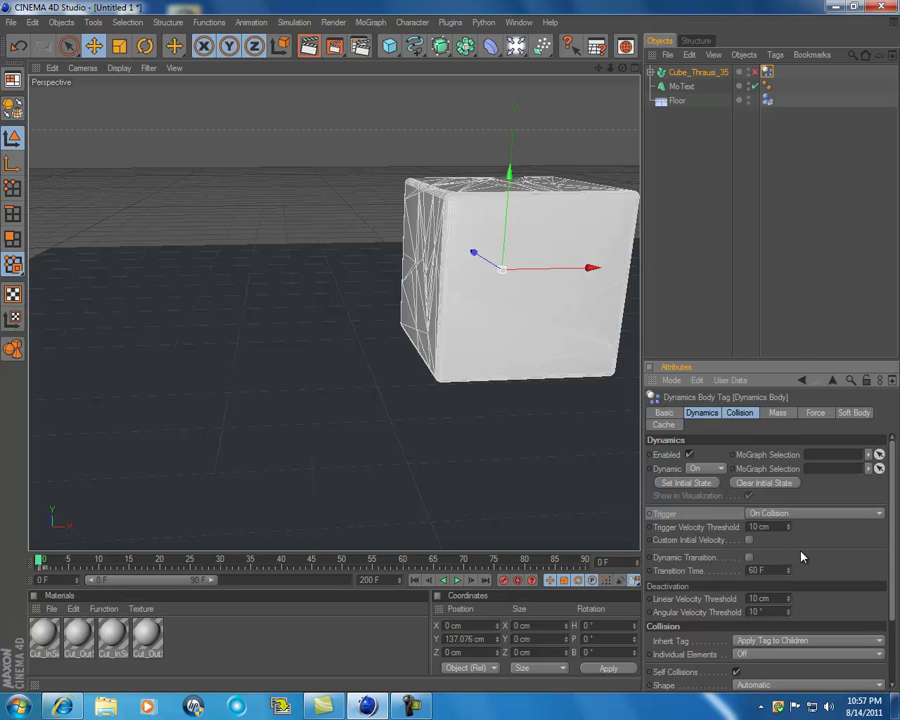
Clear the MoText's text, keyframe the empty text at frame 0, and shift that keyframe to about frame 69.
{"action": "left_click", "coordinate": [680, 86]}
{"action": "left_click_drag", "start_coordinate": [686, 485], "coordinate": [553, 481]}
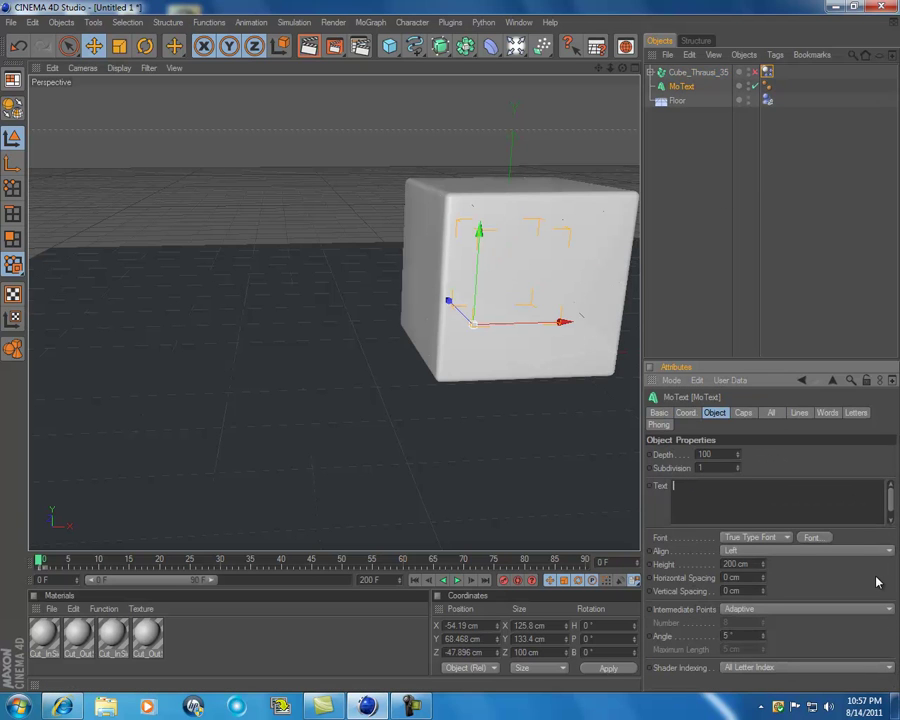
{"action": "left_click", "coordinate": [651, 488]}
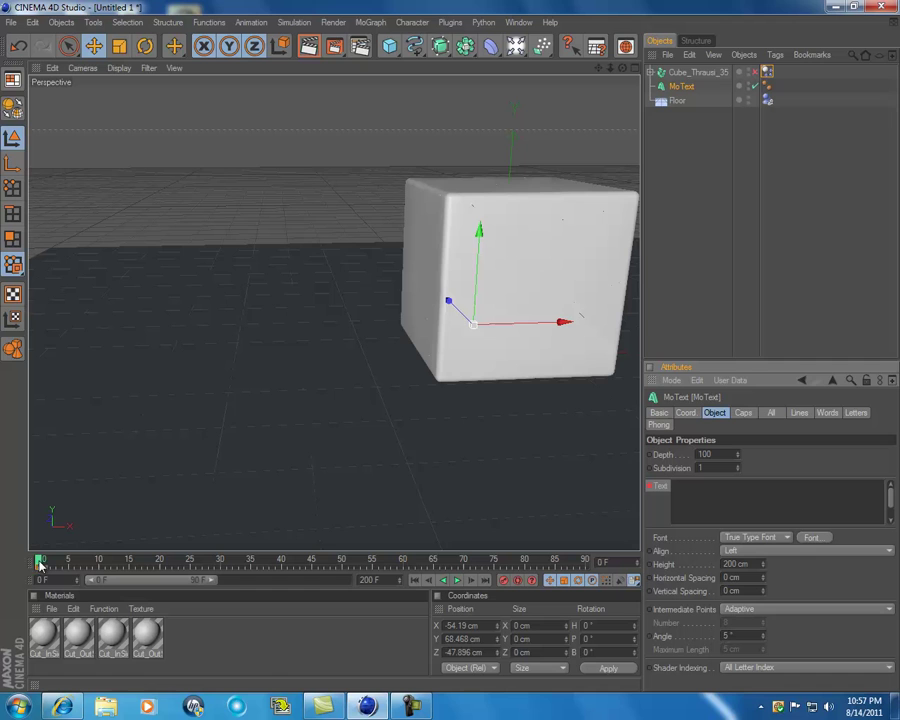
{"action": "mouse_move", "coordinate": [39, 569]}
{"action": "left_mouse_down"}
{"action": "mouse_move", "coordinate": [291, 587]}
{"action": "mouse_move", "coordinate": [474, 580]}
{"action": "left_mouse_up"}
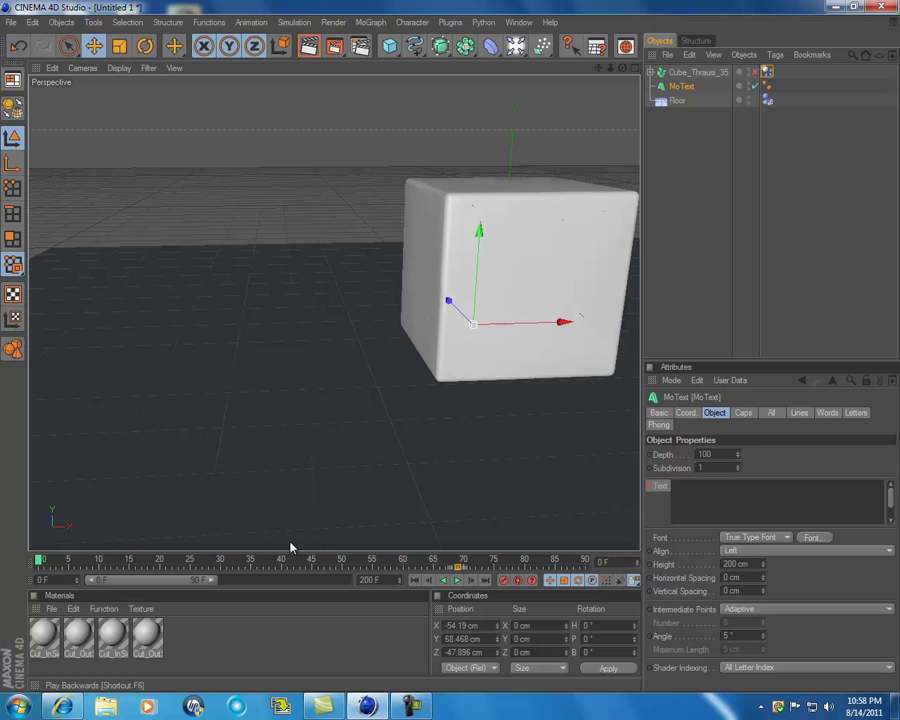
Set the MoText's text to "D" at frame 70 and keyframe it.
{"action": "left_click_drag", "start_coordinate": [40, 565], "coordinate": [465, 573]}
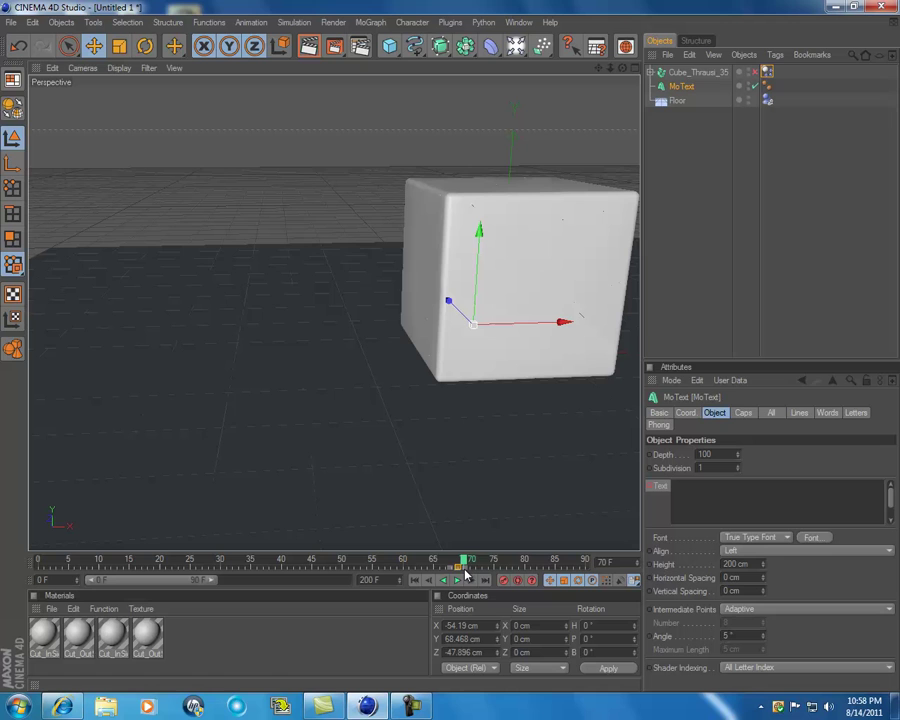
{"action": "left_click", "coordinate": [728, 515]}
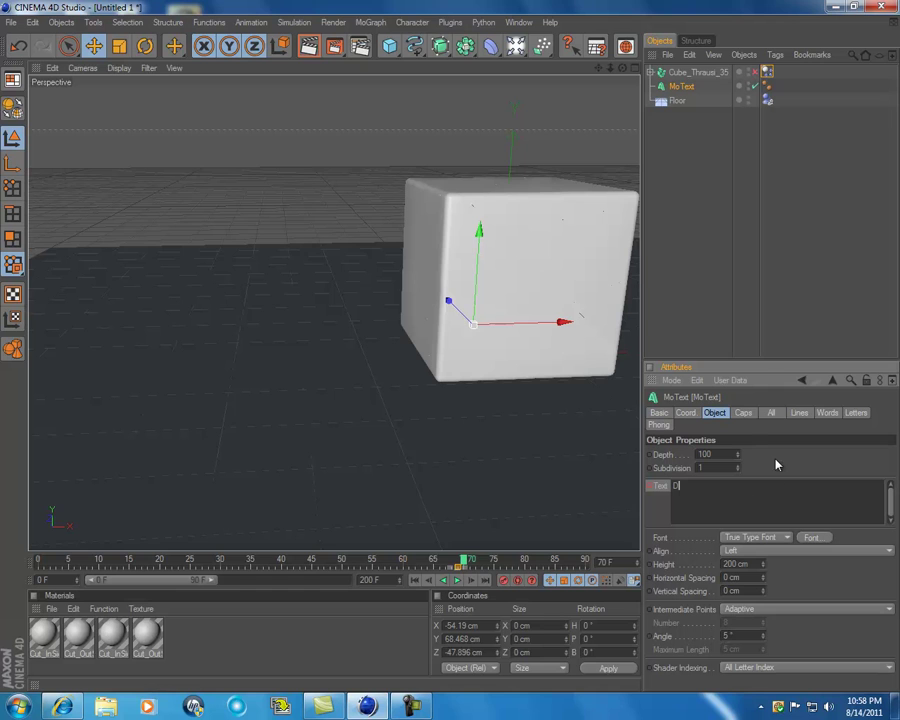
{"action": "left_click", "coordinate": [775, 462]}
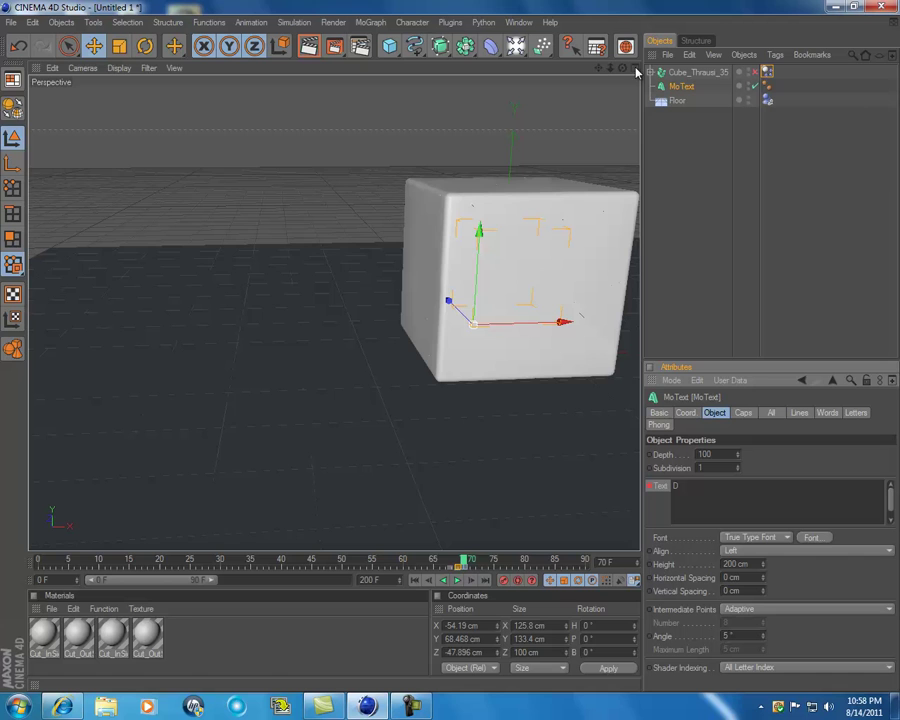
Add a Dynamics Body tag to the MoText and set its trigger to On Collision.
{"action": "mouse_move", "coordinate": [445, 352]}
{"action": "left_mouse_down", "text": "alt"}
{"action": "mouse_move", "coordinate": [486, 357]}
{"action": "mouse_move", "coordinate": [446, 354]}
{"action": "mouse_move", "coordinate": [454, 355]}
{"action": "left_mouse_up", "text": "alt"}
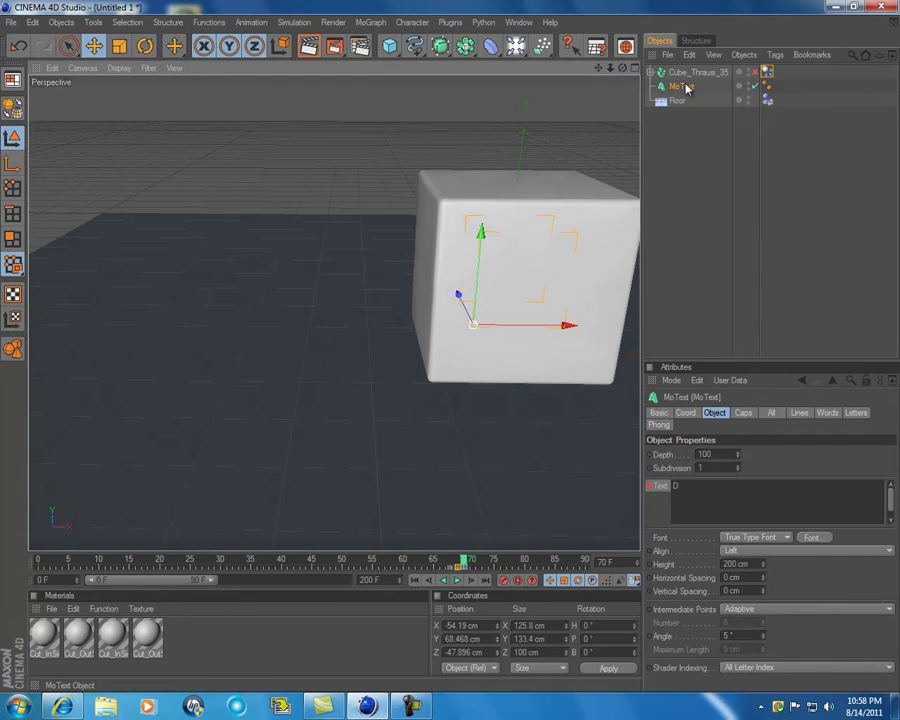
{"action": "right_click", "coordinate": [687, 88]}
{"action": "mouse_move", "coordinate": [743, 145]}
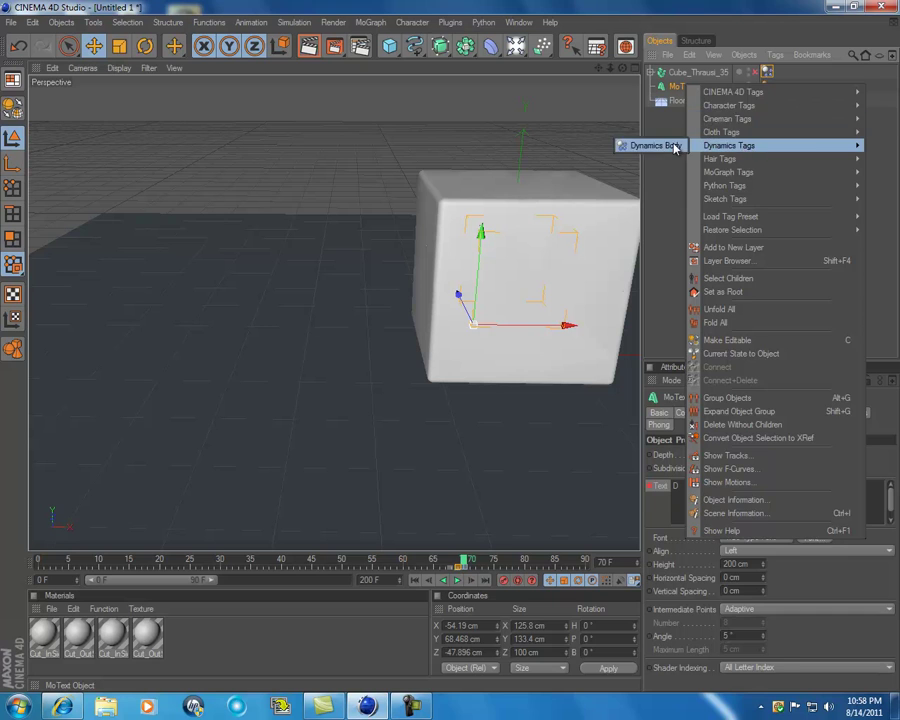
{"action": "left_click", "coordinate": [645, 145]}
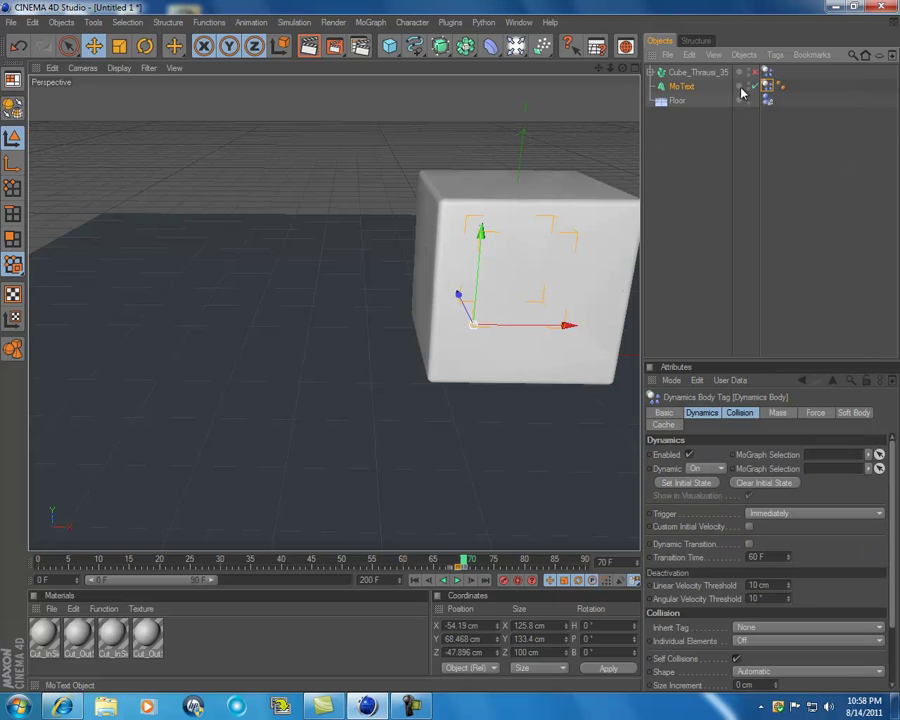
{"action": "left_click", "coordinate": [795, 514]}
{"action": "left_click", "coordinate": [793, 549]}
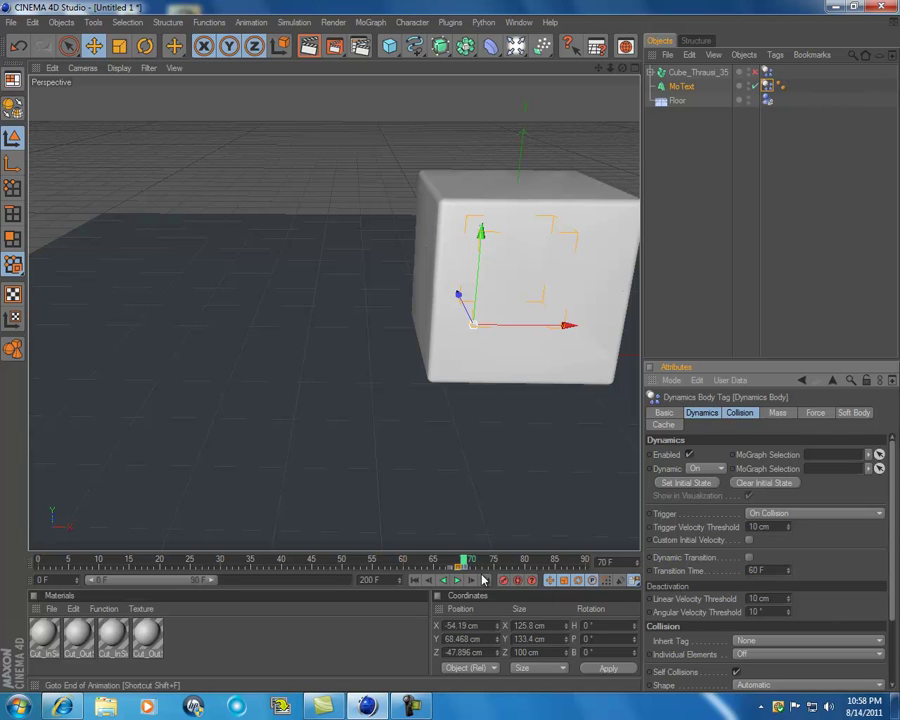
Play the simulation from frame 0 to about frame 83 with nothing selected to check the shatter.
{"action": "left_click_drag", "start_coordinate": [466, 560], "coordinate": [6, 604]}
{"action": "left_click_drag", "start_coordinate": [622, 68], "coordinate": [451, 347]}
{"action": "left_click", "coordinate": [683, 249]}
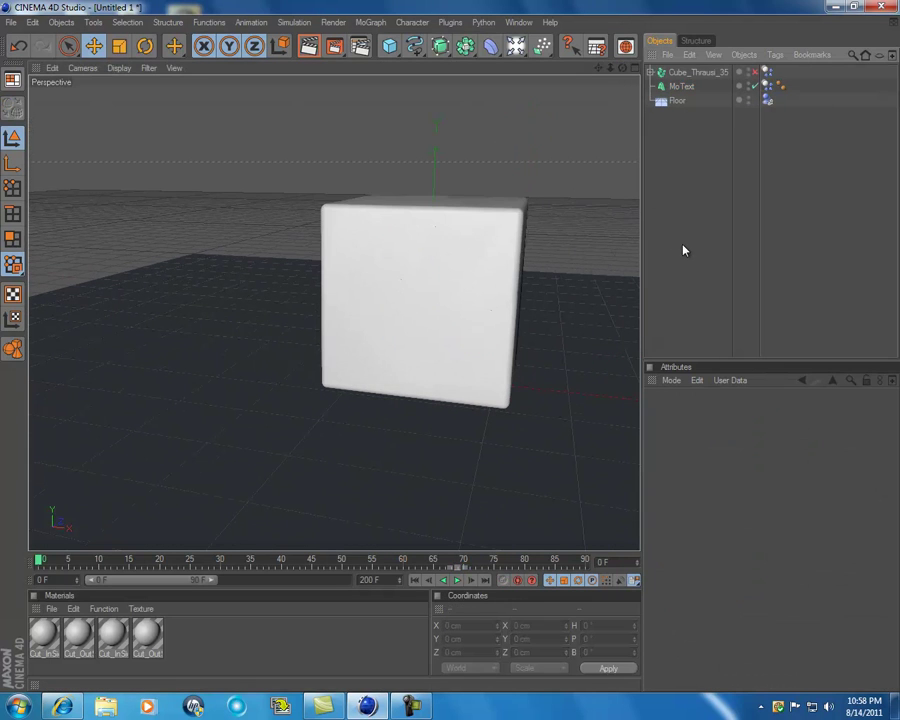
{"action": "left_click", "coordinate": [457, 580]}
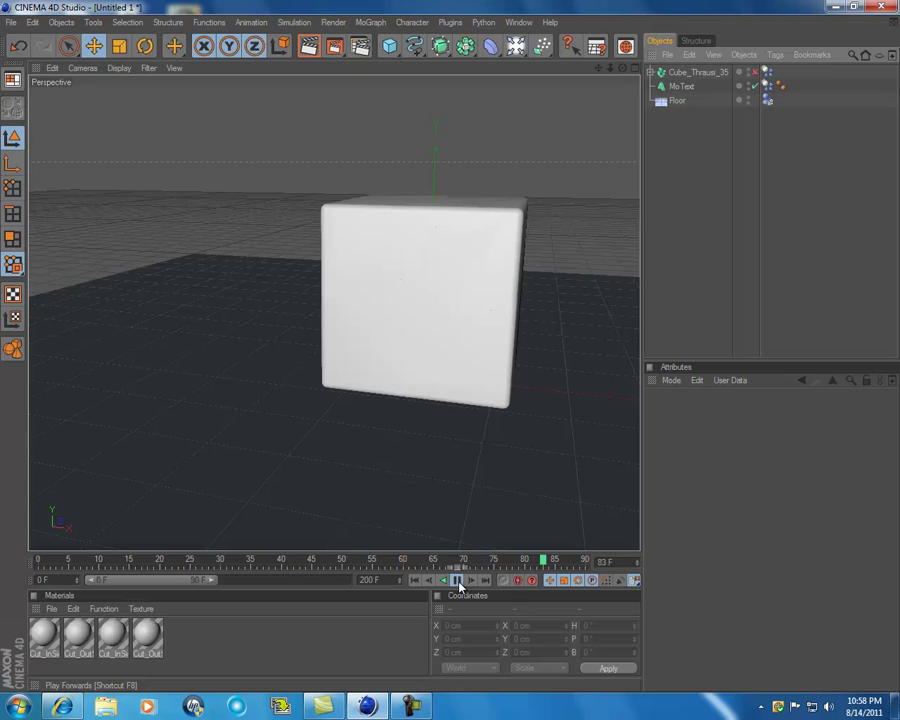
{"action": "left_click", "coordinate": [458, 582]}
Nudge the MoText along X to about -54.1 cm inside the cube at frame 71.
{"action": "left_click_drag", "start_coordinate": [453, 566], "coordinate": [443, 566]}
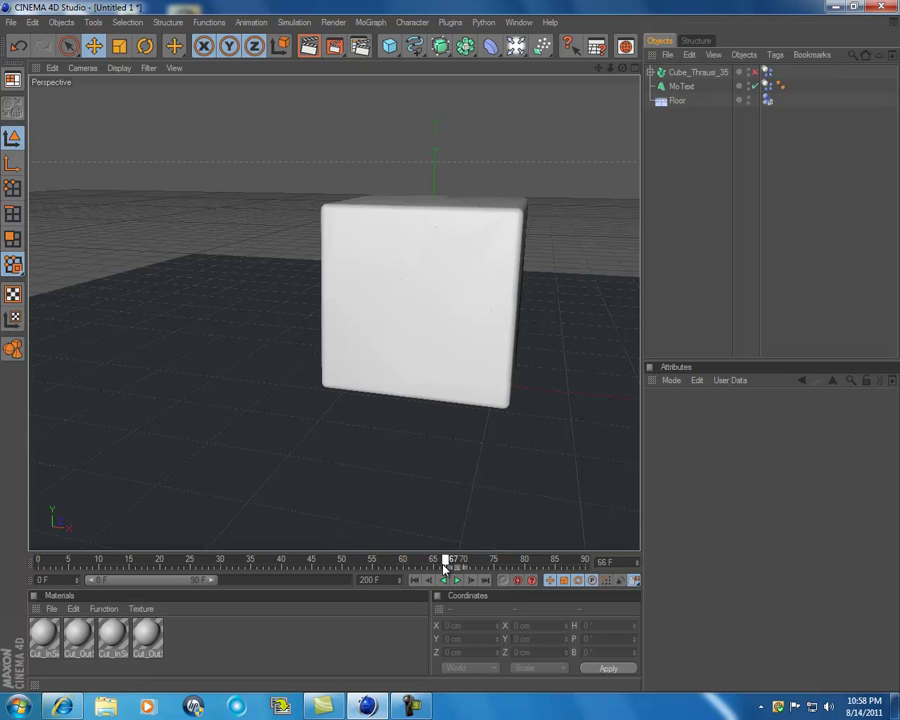
{"action": "left_click", "coordinate": [672, 88]}
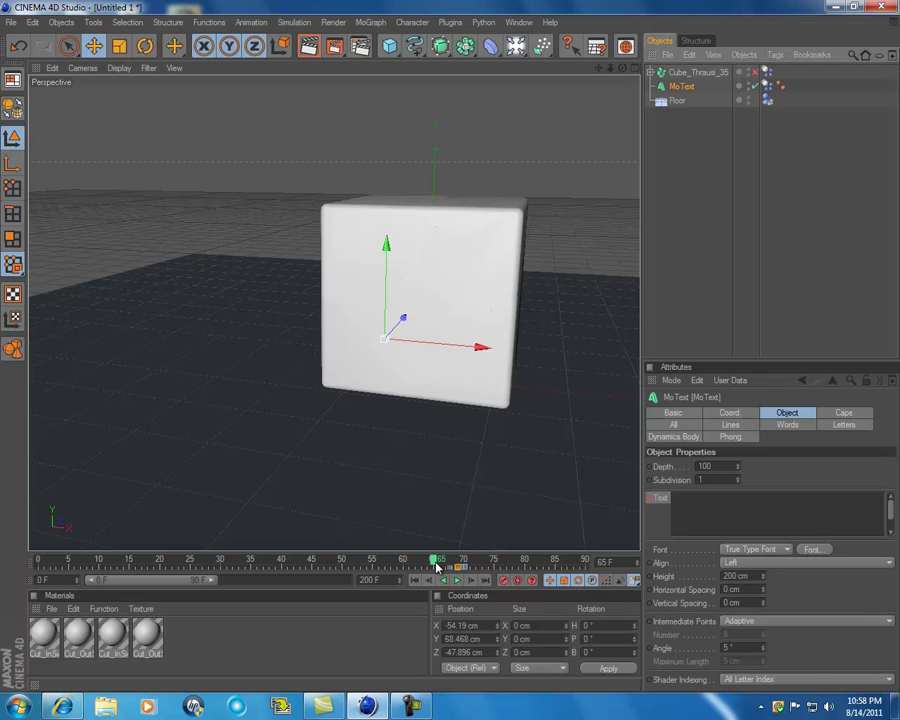
{"action": "left_click_drag", "start_coordinate": [436, 563], "coordinate": [471, 564]}
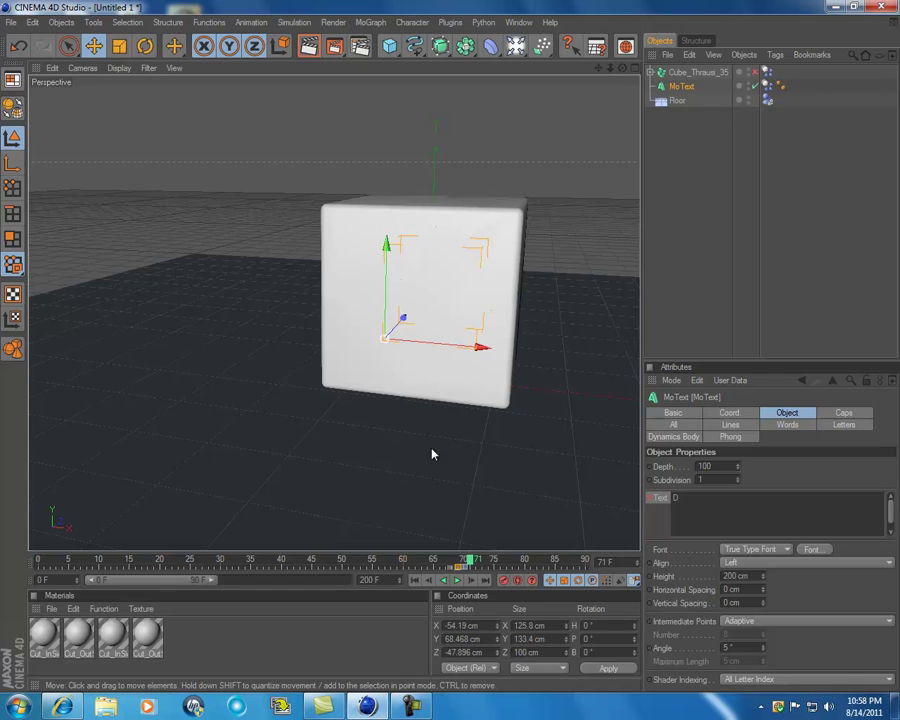
{"action": "left_click_drag", "start_coordinate": [436, 354], "coordinate": [452, 353]}
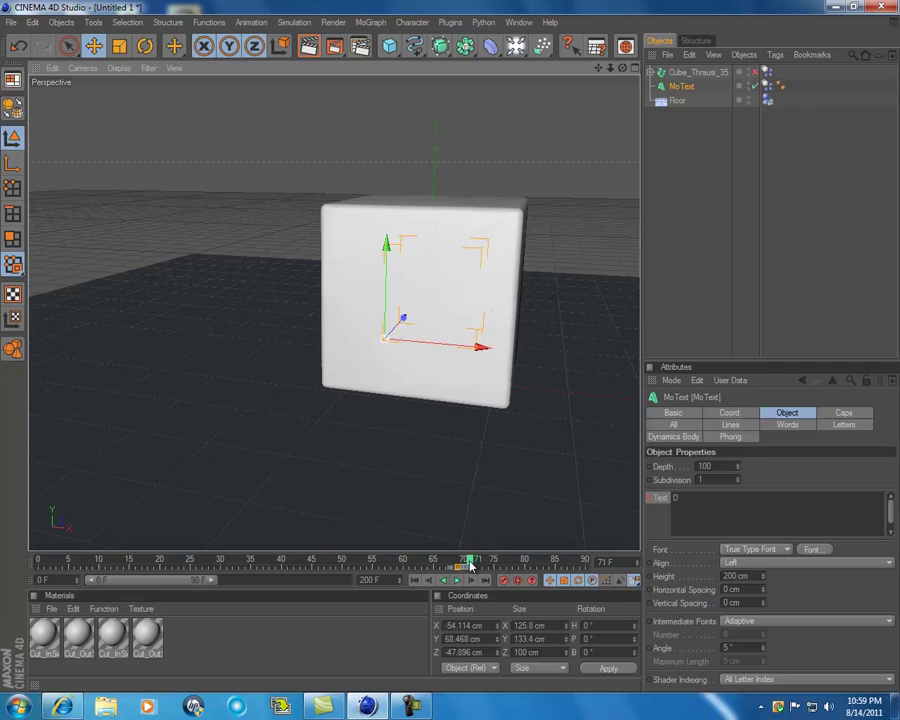
Play the simulation from frame 0 to about frame 187 to watch the pieces scatter, and return to frame 0.
{"action": "left_click_drag", "start_coordinate": [470, 565], "coordinate": [4, 568]}
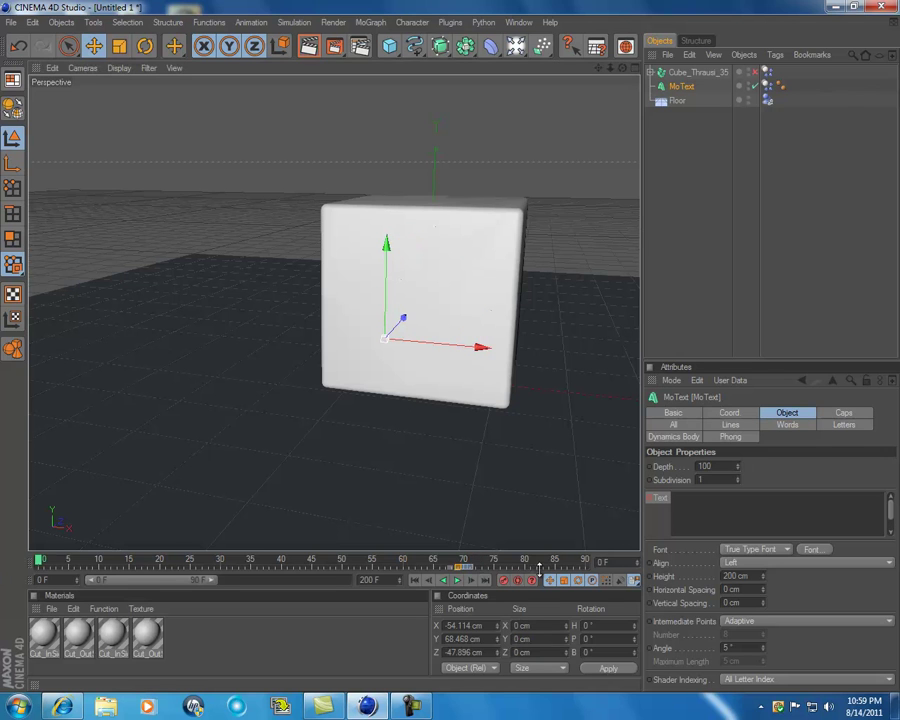
{"action": "left_click", "coordinate": [459, 580]}
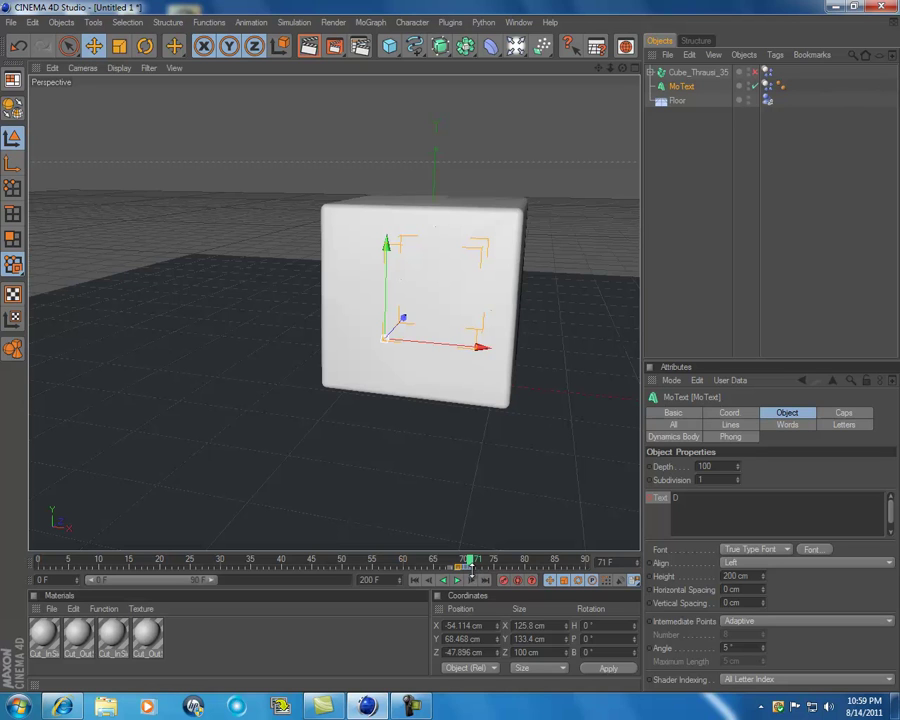
{"action": "left_click", "coordinate": [416, 581]}
{"action": "left_click", "coordinate": [454, 583]}
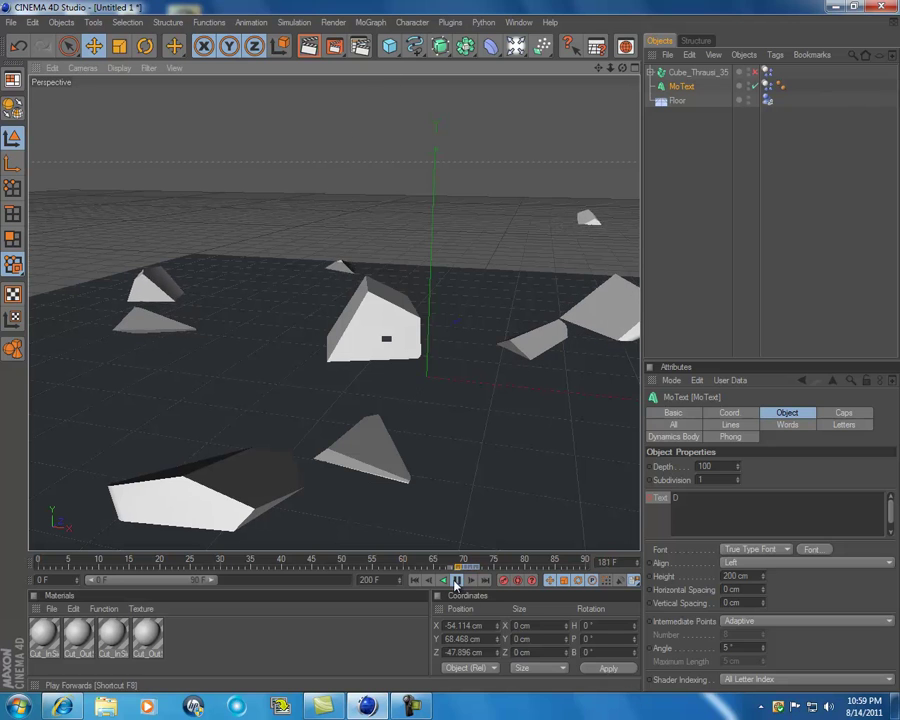
{"action": "left_click", "coordinate": [455, 580]}
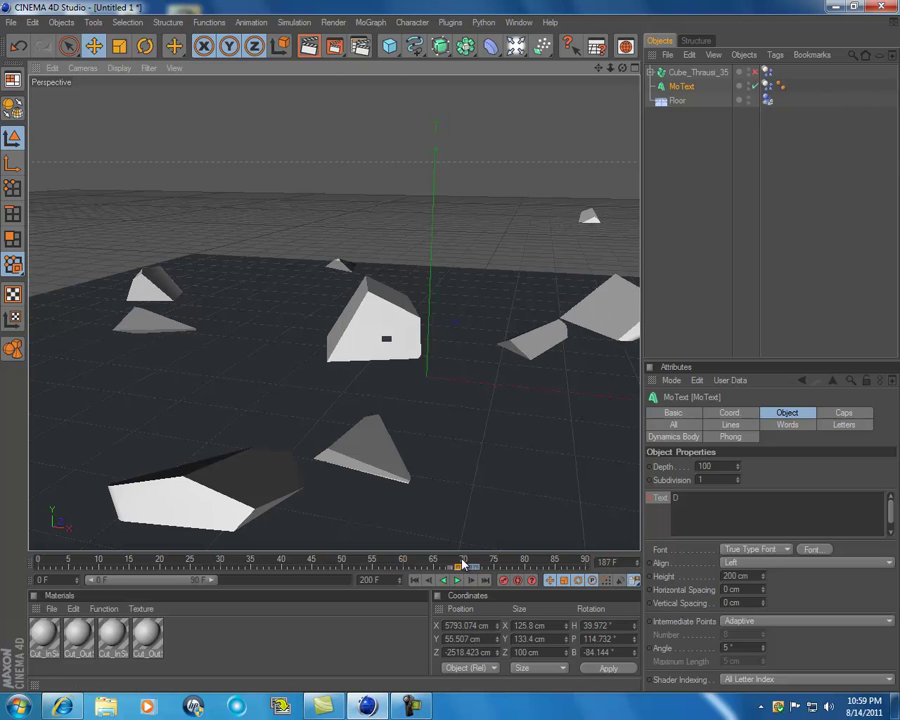
{"action": "left_click_drag", "start_coordinate": [462, 564], "coordinate": [38, 562]}
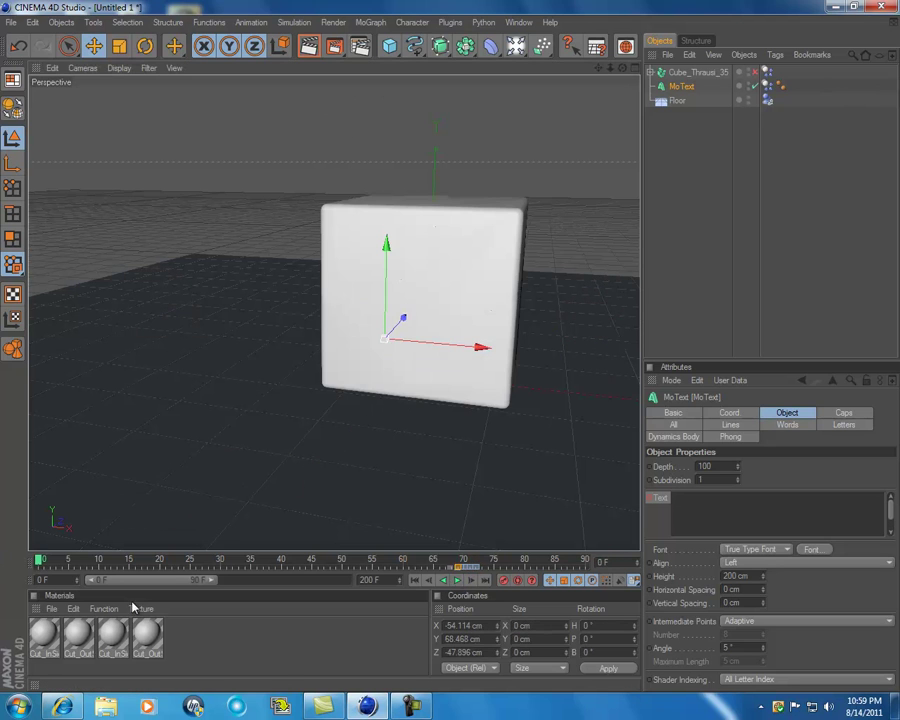
Play the shatter to frame 73 and examine the MoText among the flying pieces from several angles.
{"action": "left_click", "coordinate": [461, 582]}
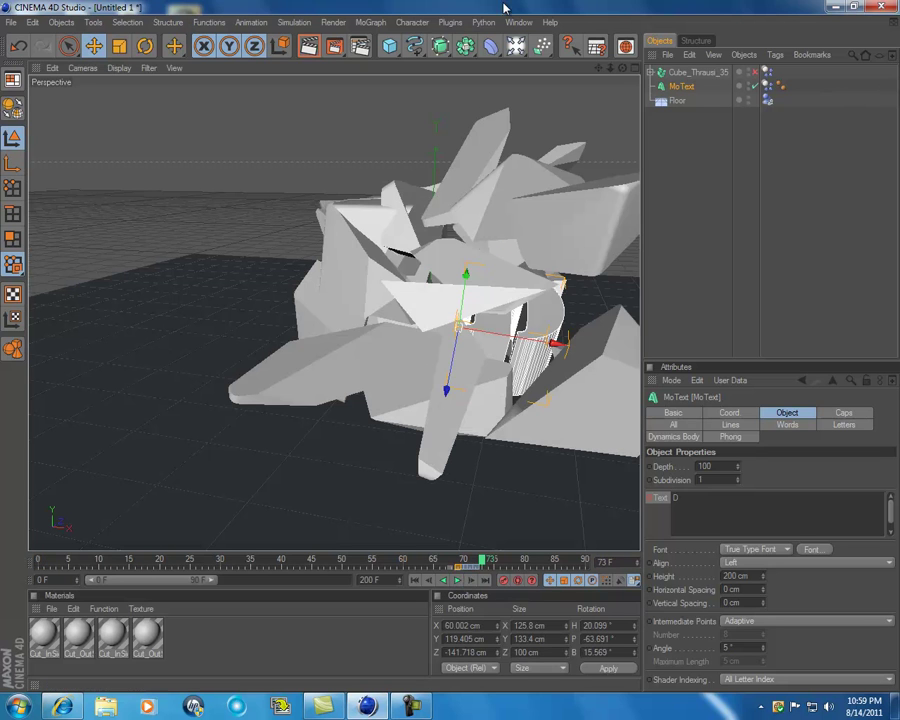
{"action": "left_click_drag", "start_coordinate": [620, 70], "coordinate": [470, 360]}
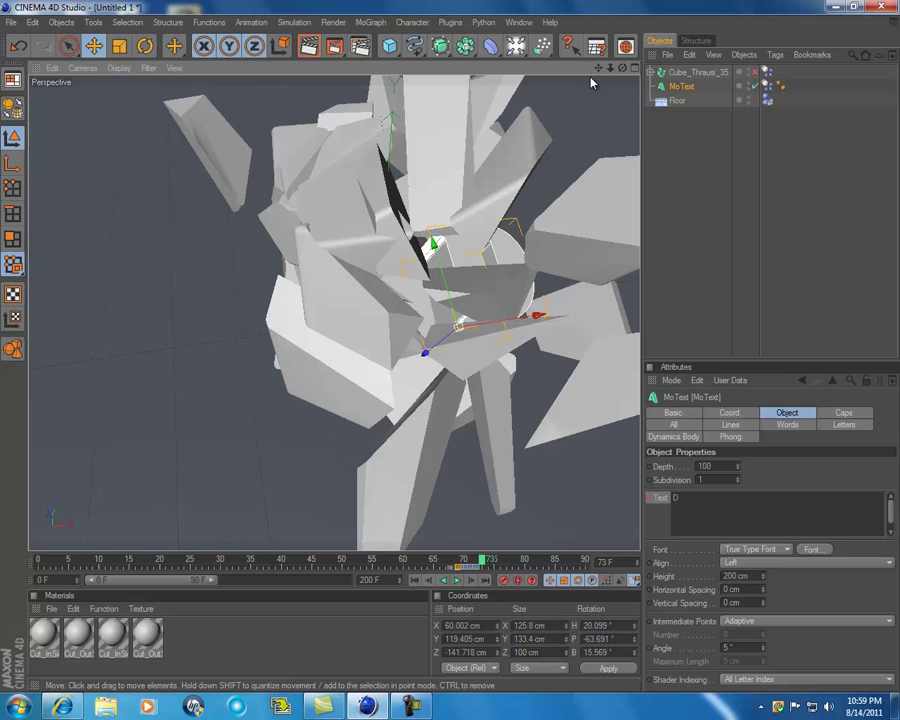
{"action": "left_click_drag", "start_coordinate": [598, 67], "coordinate": [440, 470]}
{"action": "left_click", "coordinate": [480, 563]}
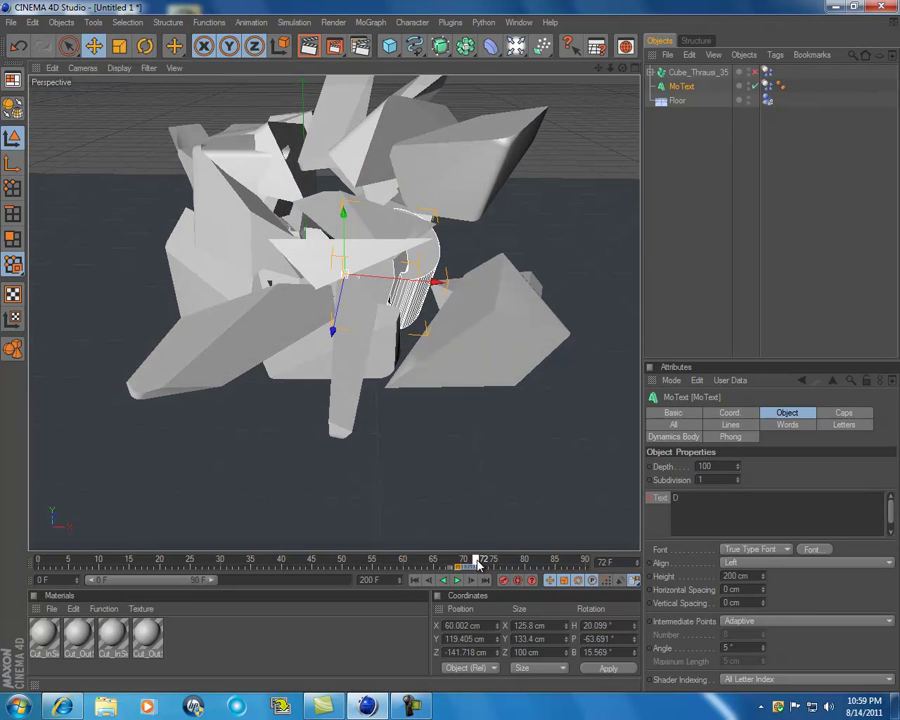
Move the MoText to about X -55 cm and Y 70.3 cm at frame 72 and record a keyframe.
{"action": "left_click", "coordinate": [413, 581]}
{"action": "left_click", "coordinate": [475, 563]}
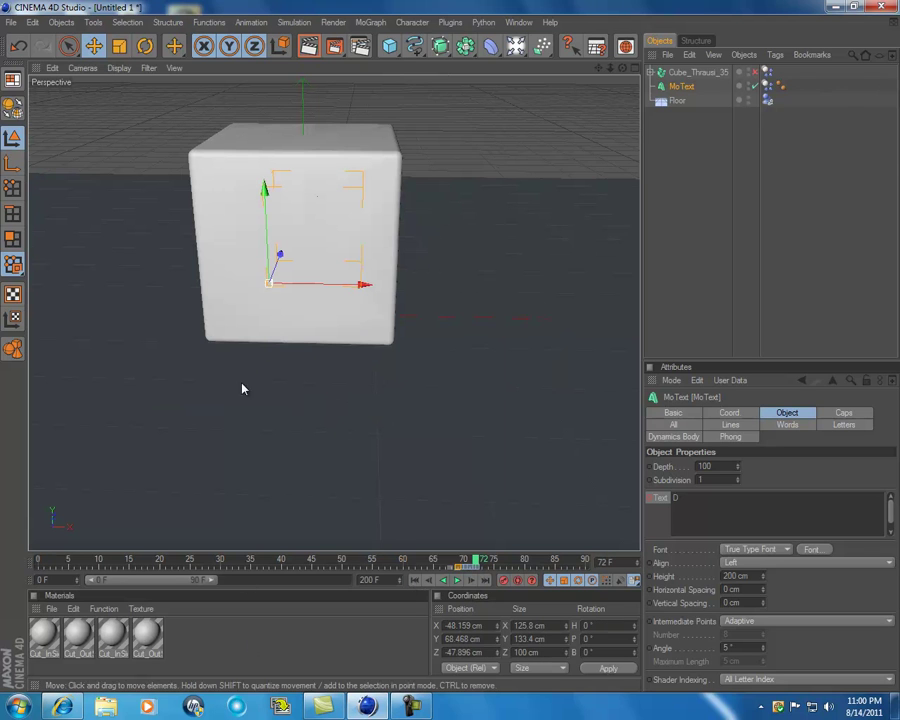
{"action": "left_click_drag", "start_coordinate": [283, 284], "coordinate": [260, 263]}
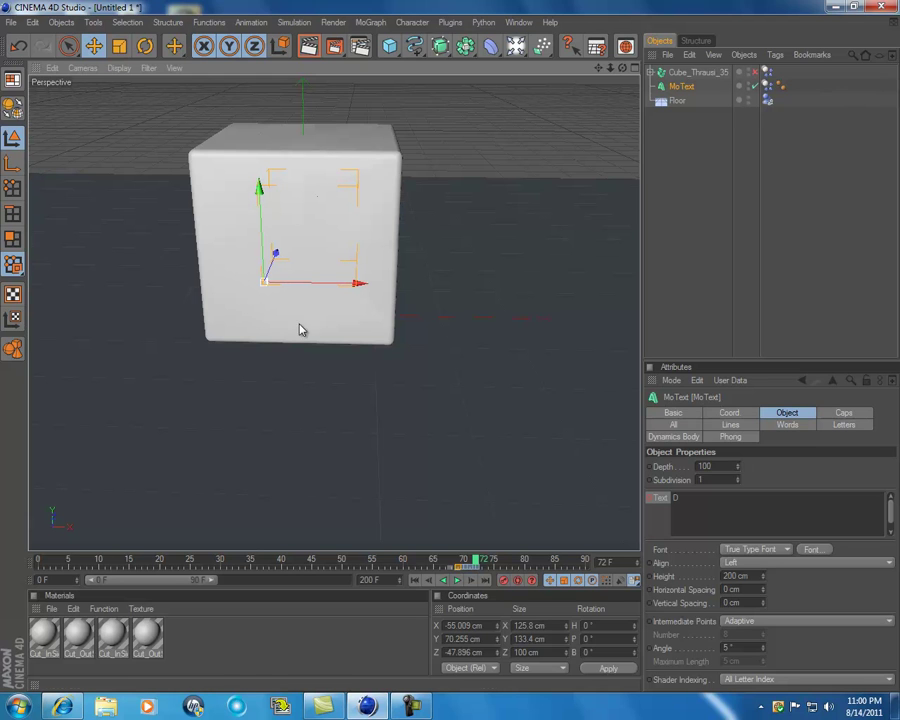
{"action": "left_click", "coordinate": [502, 580]}
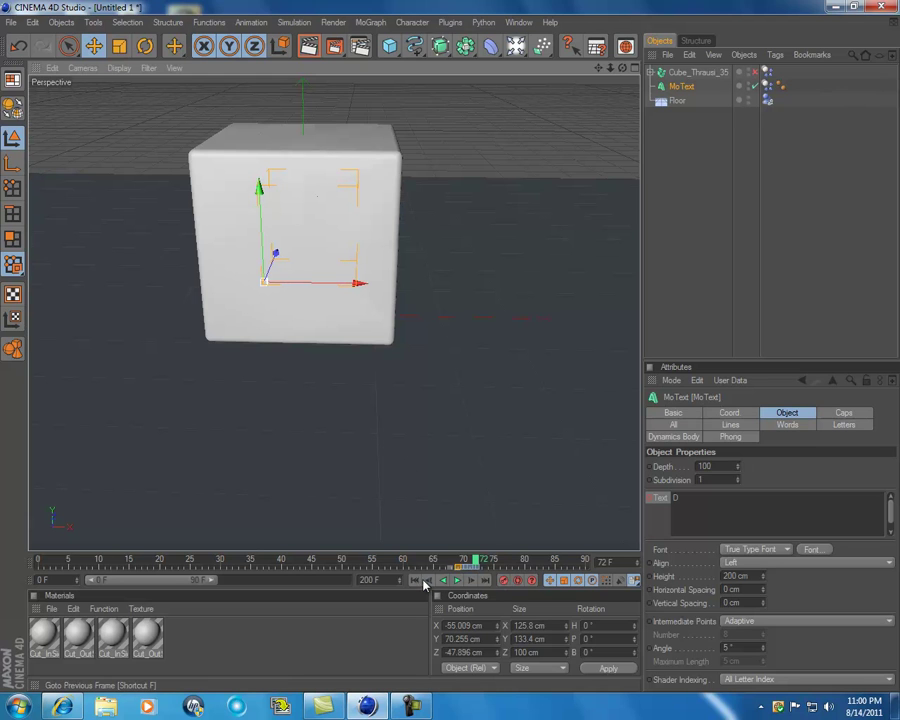
Replay the simulation from frame 0 to about frame 115.
{"action": "left_click", "coordinate": [414, 580]}
{"action": "left_click", "coordinate": [459, 582]}
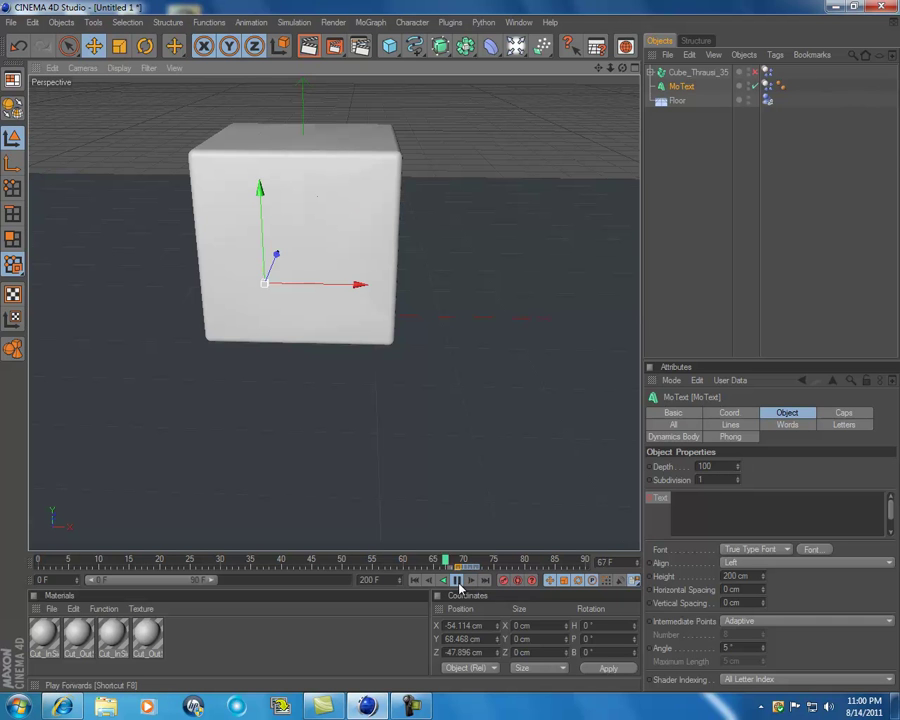
{"action": "left_click", "coordinate": [458, 581]}
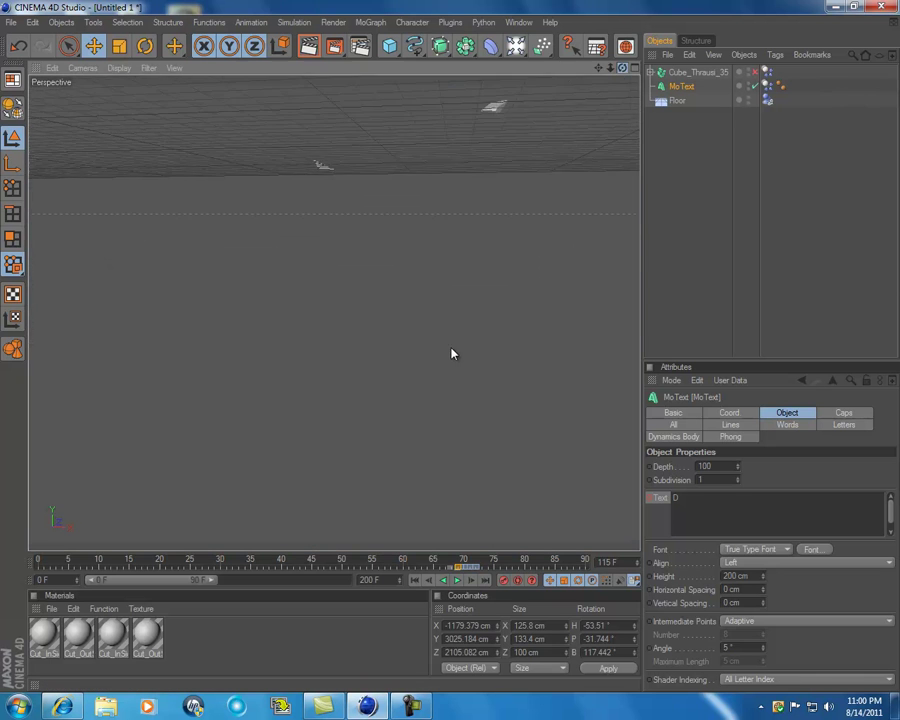
Return the animation to frame 0 and open the general dynamics settings of the project.
{"action": "left_click_drag", "start_coordinate": [451, 354], "coordinate": [331, 68]}
{"action": "scroll", "coordinate": [440, 211], "scroll_direction": "down", "scroll_amount": 8}
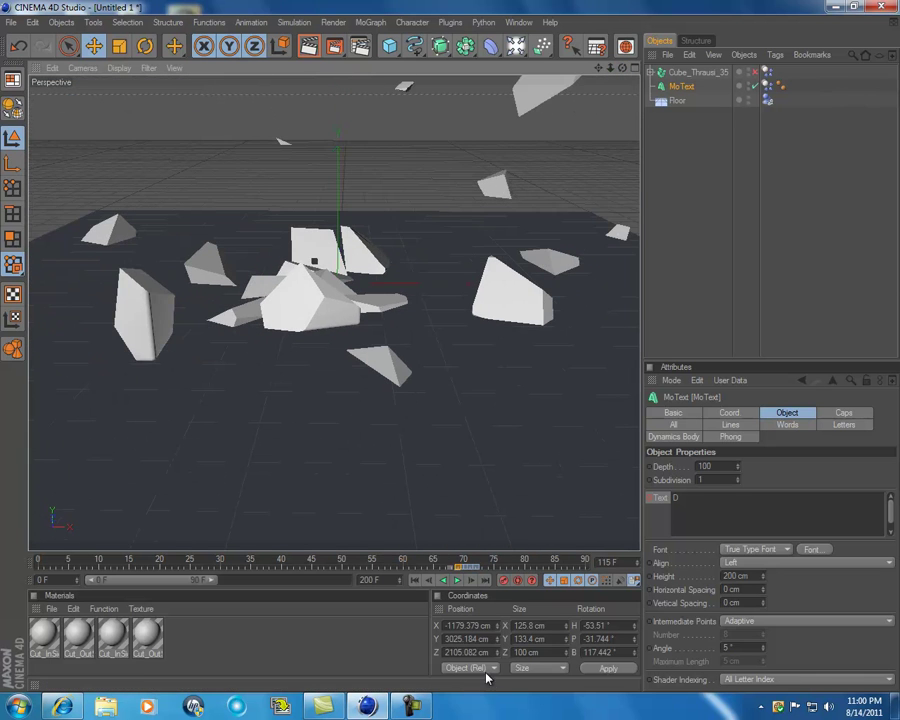
{"action": "key", "text": "shift+g"}
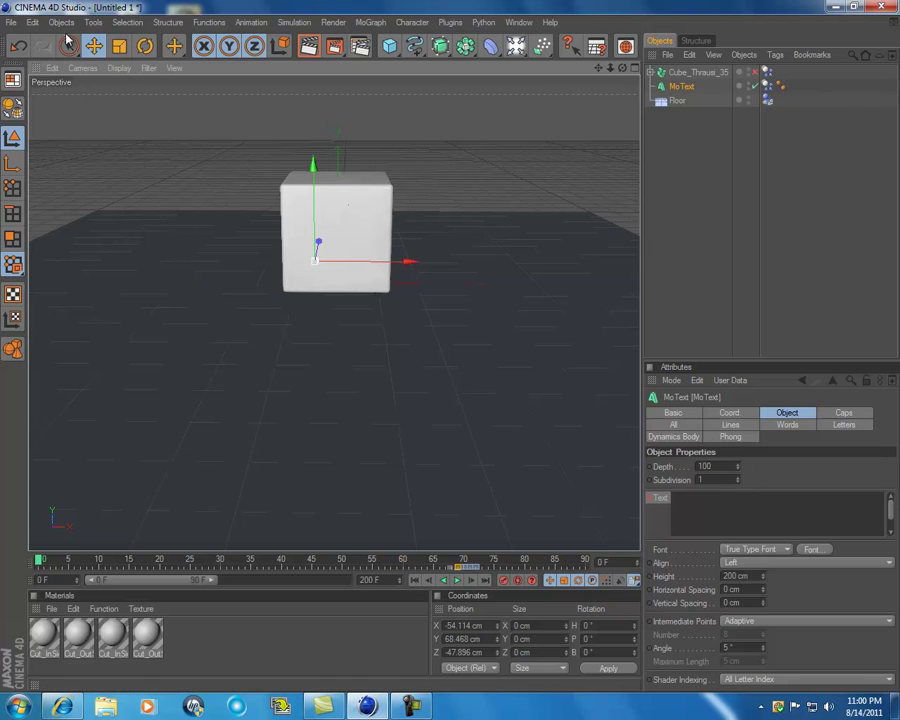
{"action": "left_click", "coordinate": [32, 23]}
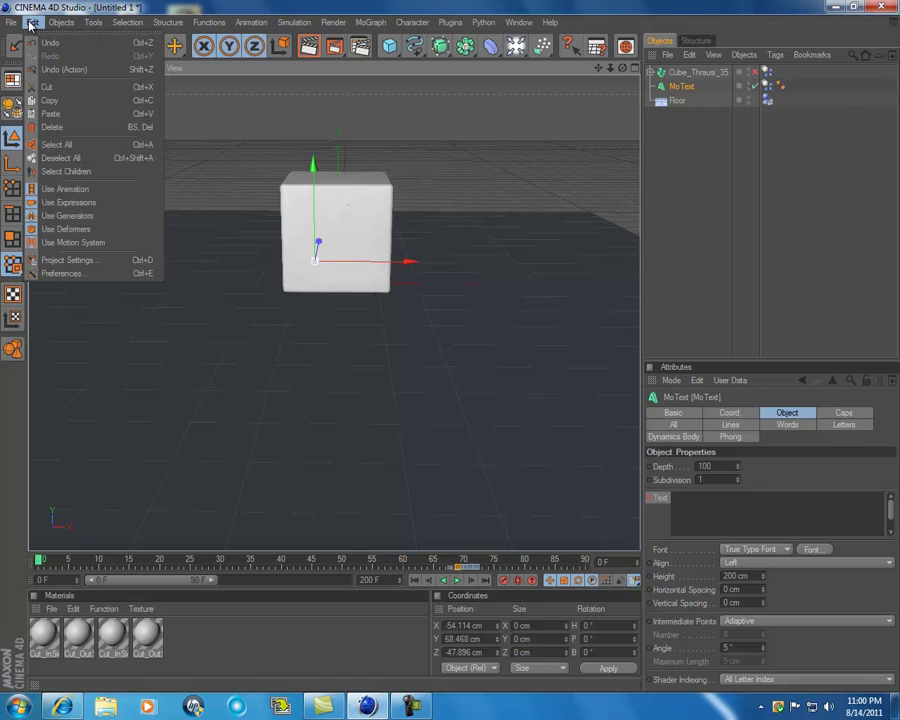
{"action": "left_click", "coordinate": [68, 260]}
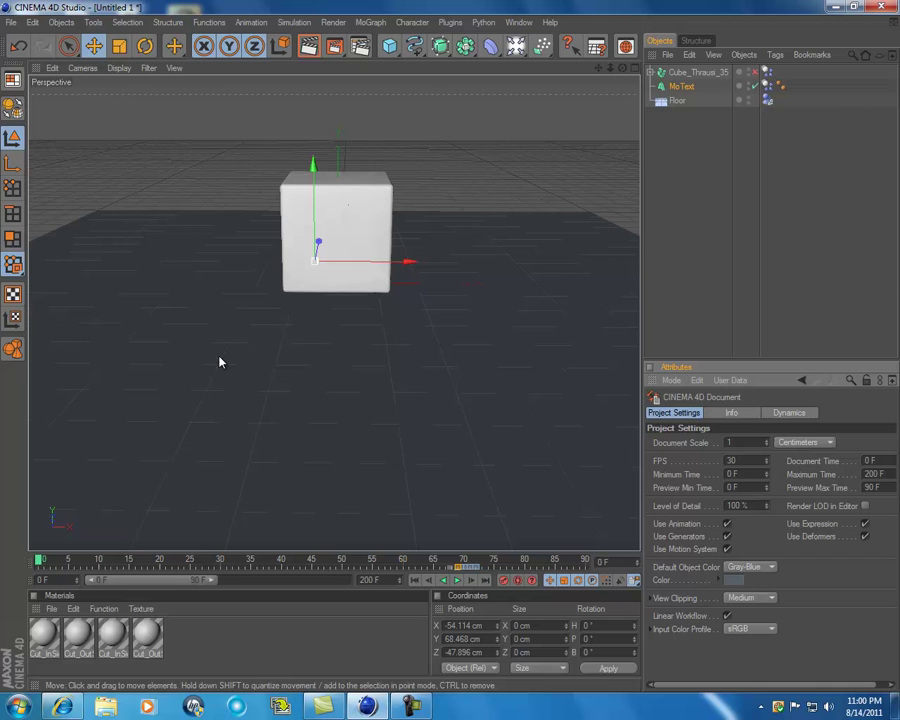
{"action": "left_click", "coordinate": [733, 262]}
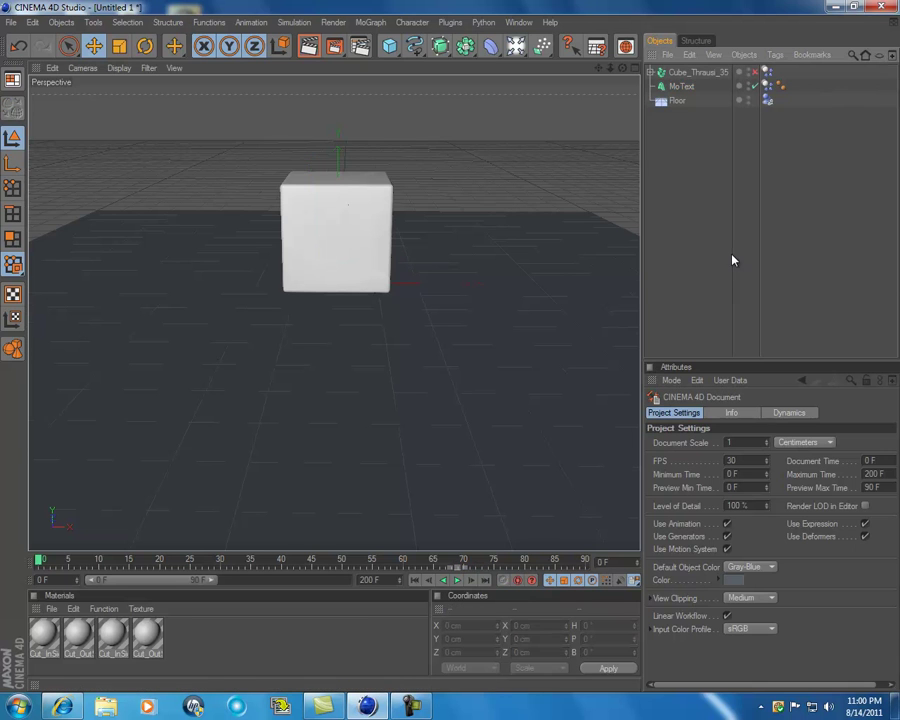
{"action": "left_click", "coordinate": [657, 101]}
{"action": "left_click", "coordinate": [666, 89]}
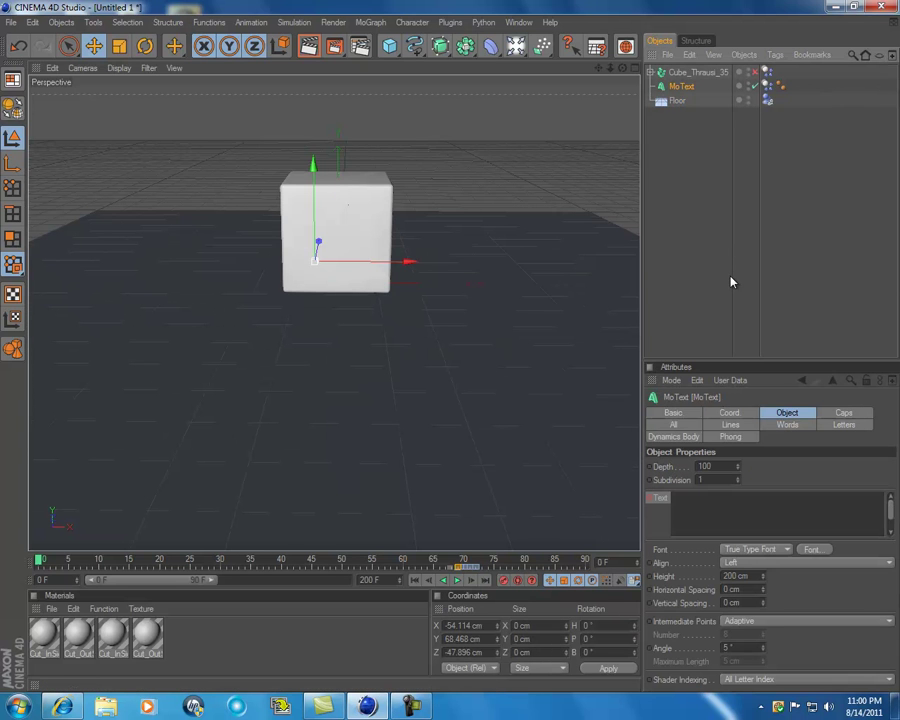
{"action": "left_click", "coordinate": [727, 267]}
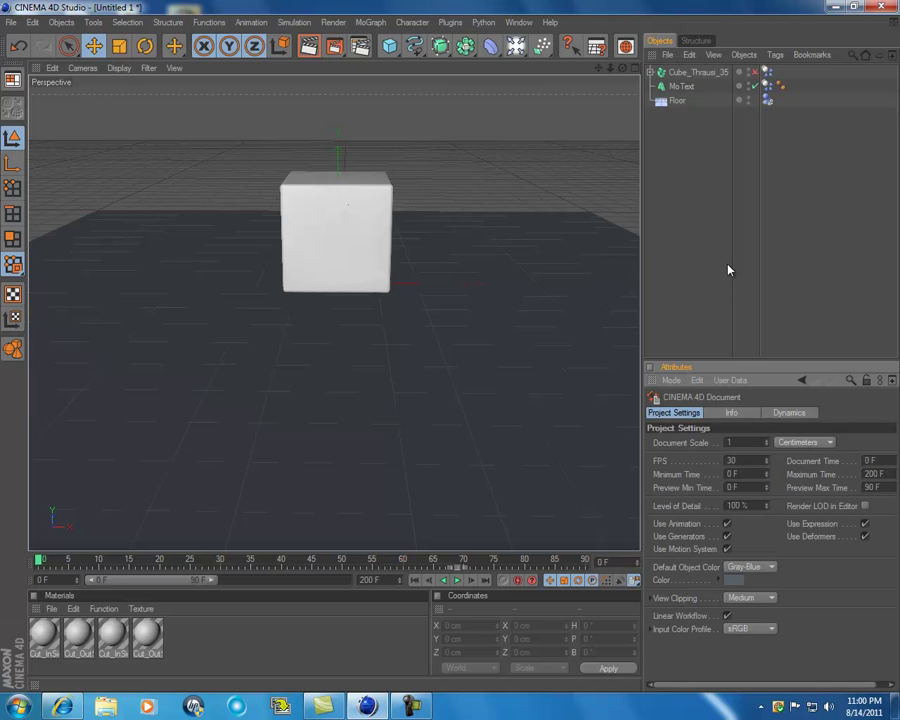
{"action": "left_click", "coordinate": [788, 413]}
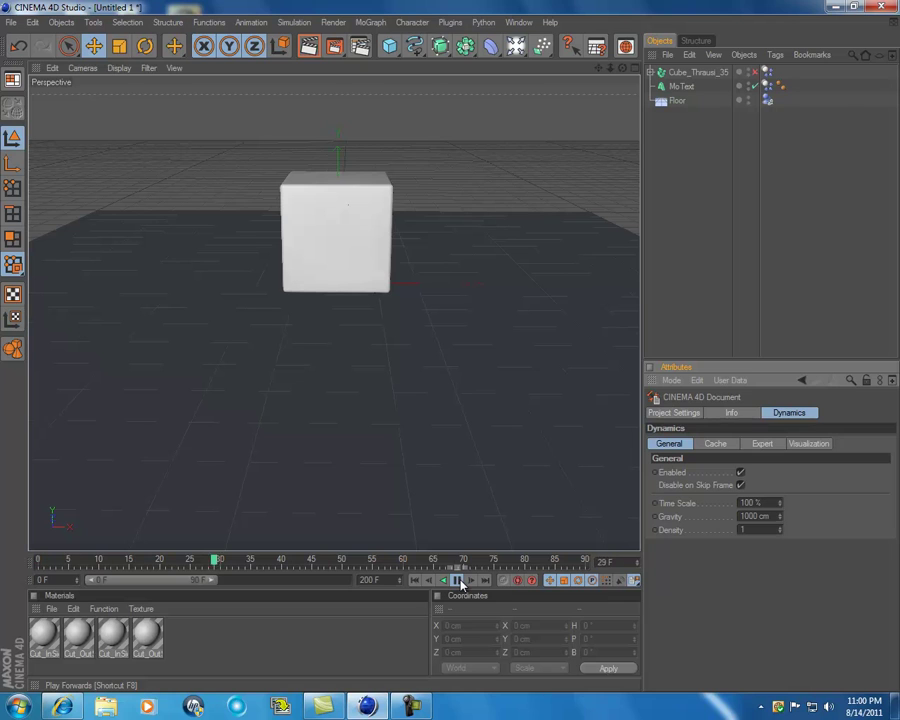
Play the shatter to frame 73 and record a keyframe for the dynamics Time Scale at 100 %.
{"action": "left_click", "coordinate": [460, 582]}
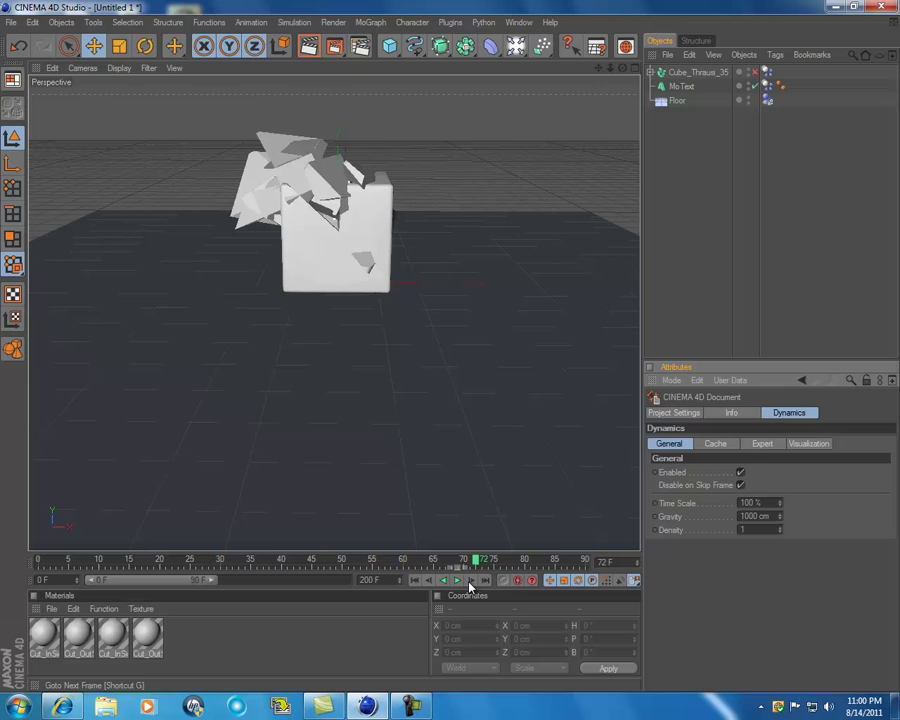
{"action": "left_click", "coordinate": [472, 587]}
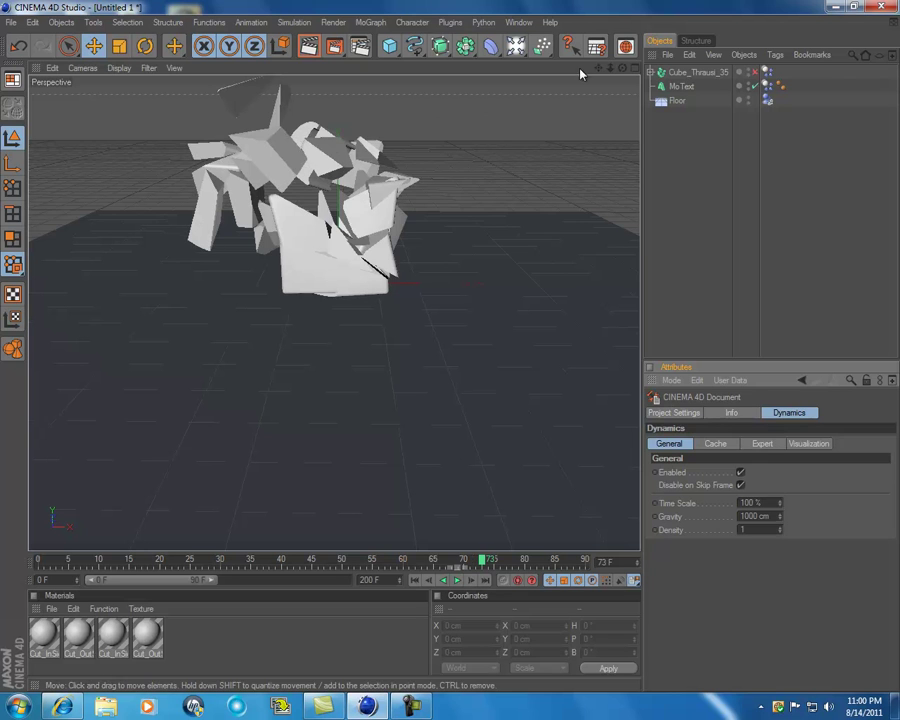
{"action": "left_click_drag", "start_coordinate": [622, 69], "coordinate": [723, 581]}
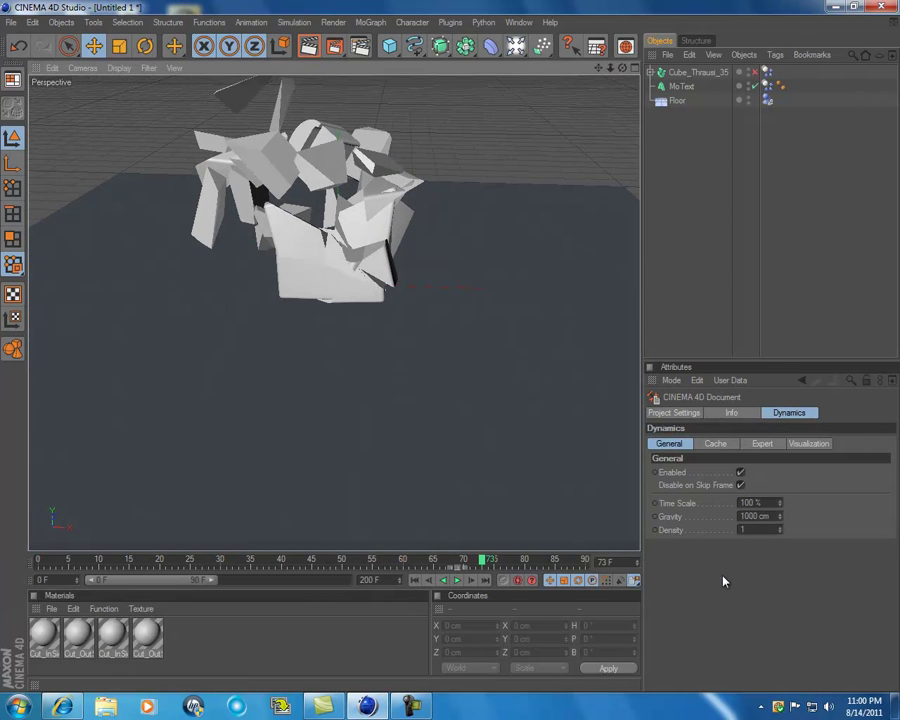
{"action": "left_click", "coordinate": [656, 508]}
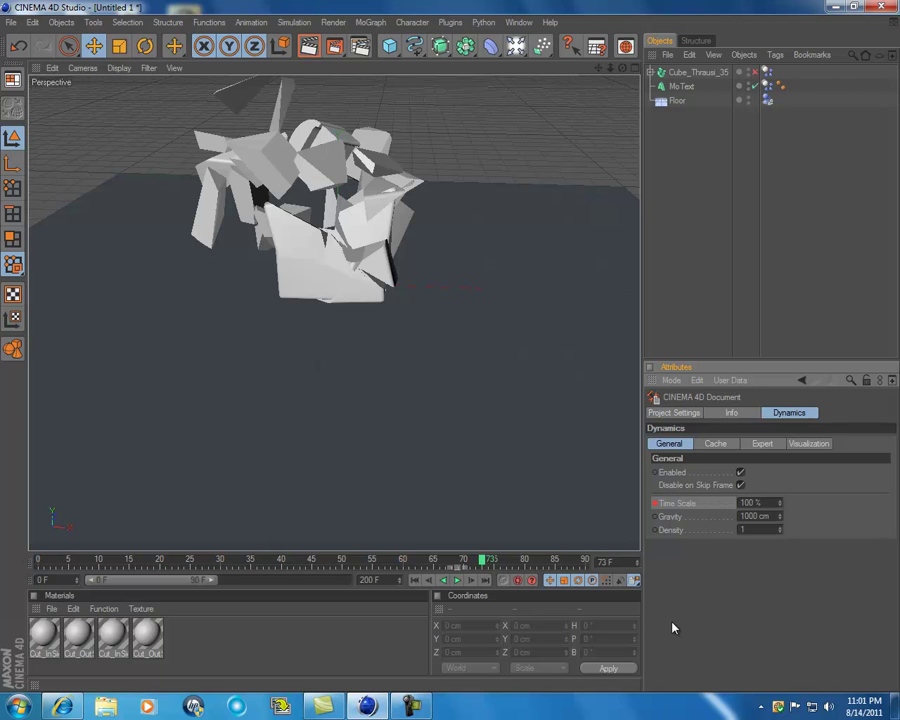
Advance to frame 74, set the dynamics Time Scale to 0.01 %, and record a keyframe for it.
{"action": "left_click", "coordinate": [473, 581]}
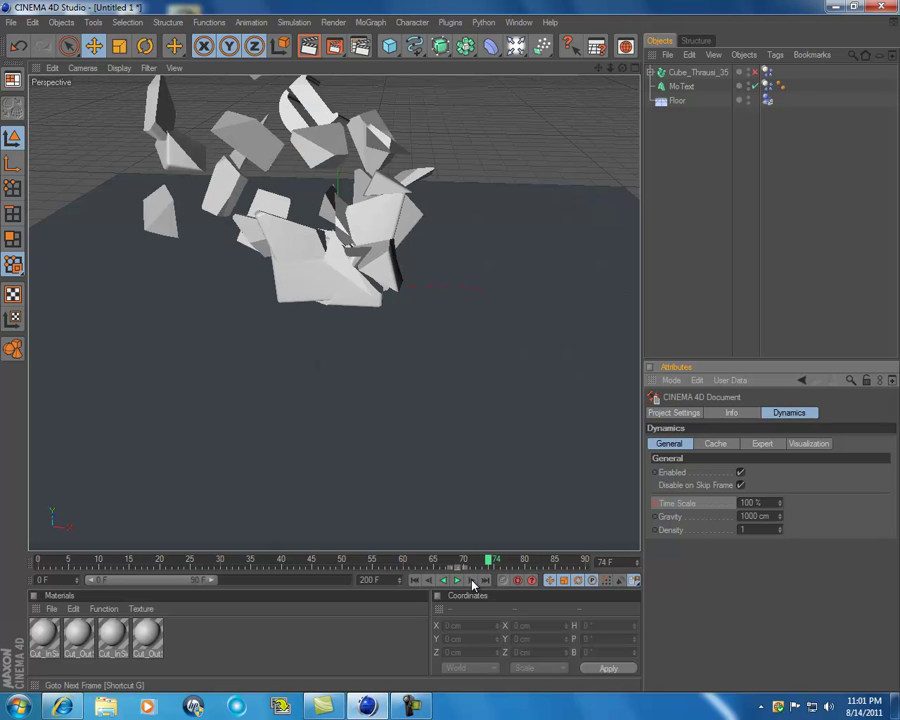
{"action": "double_click", "coordinate": [763, 502]}
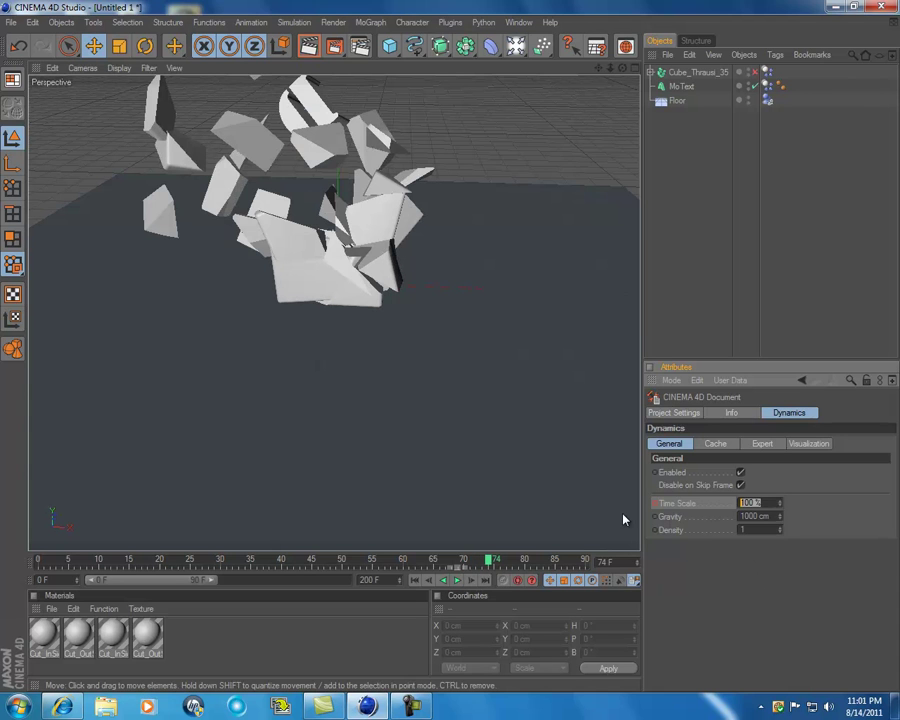
{"action": "type", "text": "0.1"}
{"action": "type", "text": "1"}
{"action": "key", "text": "Return"}
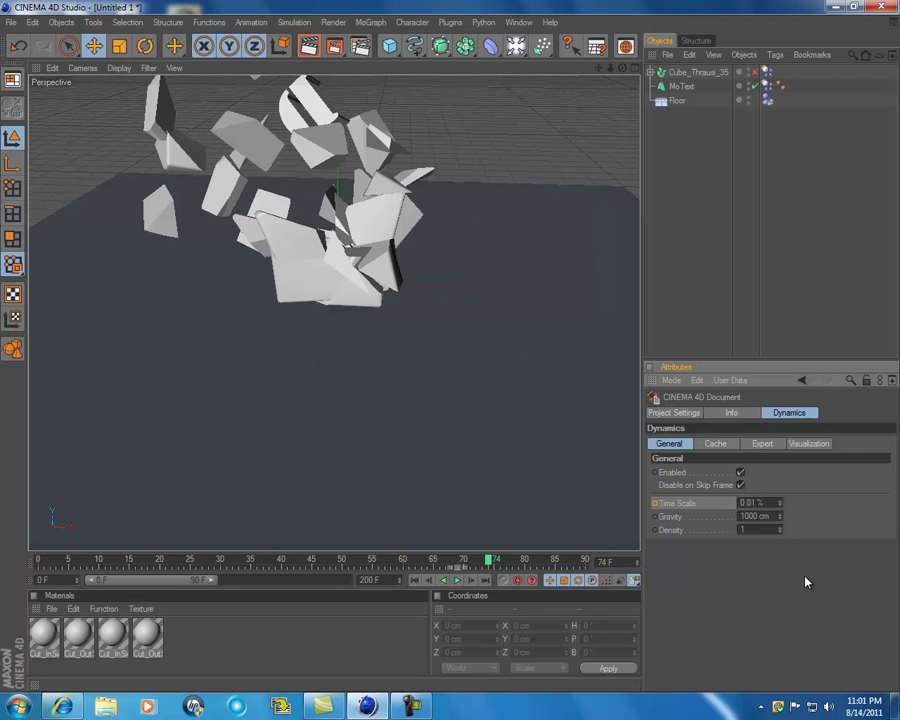
{"action": "left_click", "coordinate": [655, 503], "text": "ctrl"}
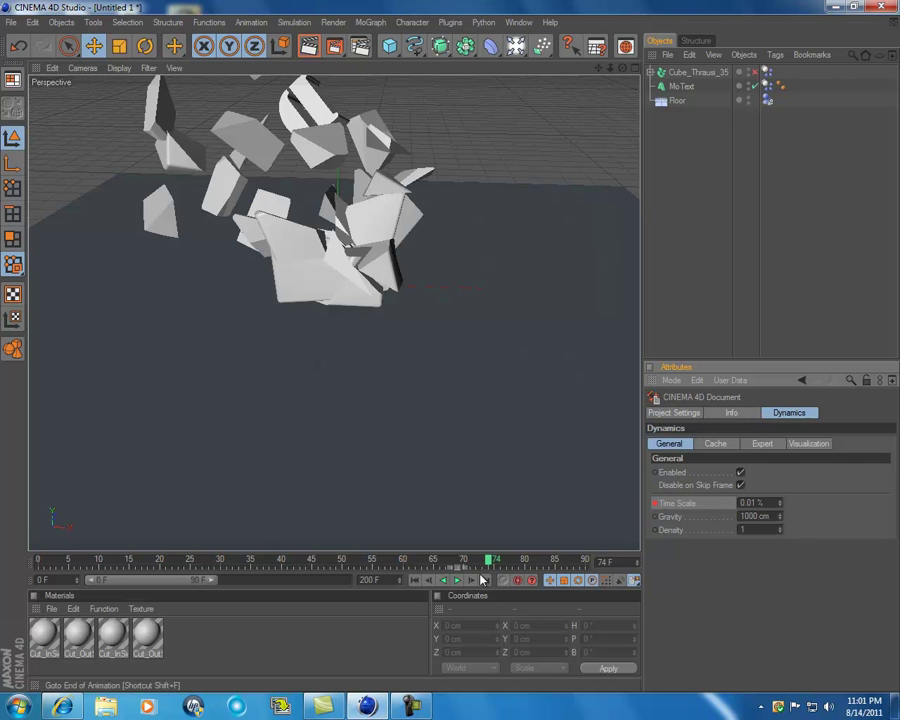
Play the simulation from frame 0 to frame 89 and examine the slowed pieces from another angle.
{"action": "left_click", "coordinate": [415, 582]}
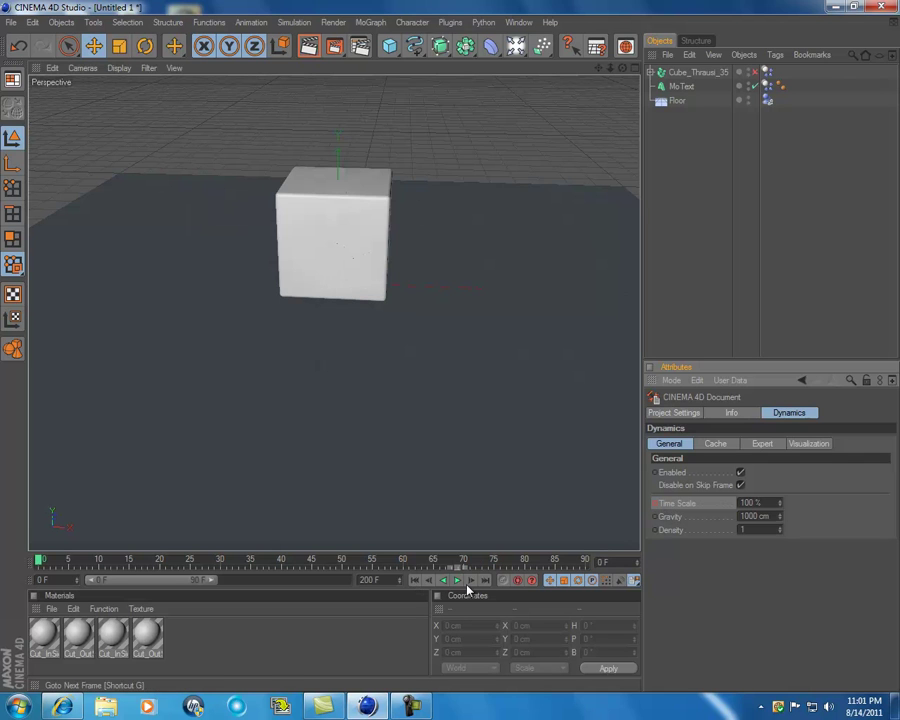
{"action": "left_click", "coordinate": [458, 580]}
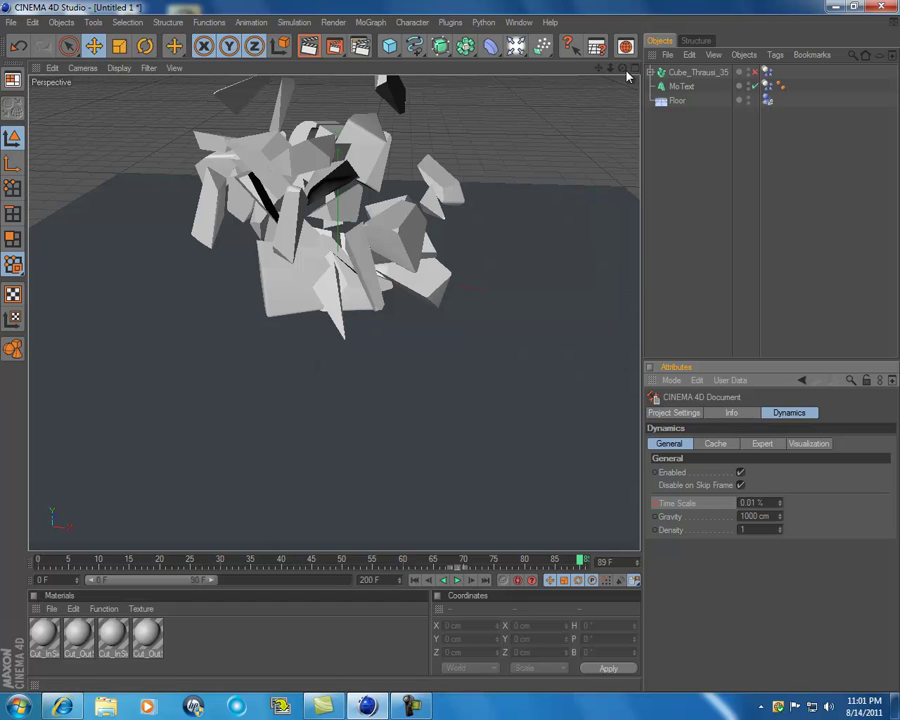
{"action": "left_click_drag", "start_coordinate": [622, 68], "coordinate": [450, 353]}
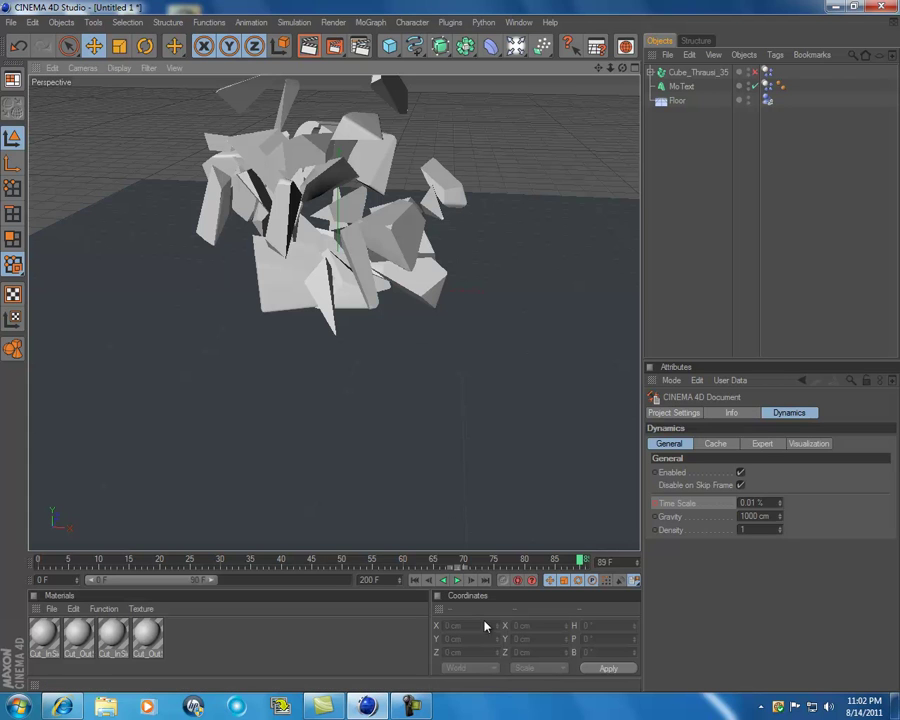
Rewind and replay the slowed shatter from frame 0, first to frame 81 and once more to frame 157.
{"action": "left_click", "coordinate": [561, 563]}
{"action": "left_click_drag", "start_coordinate": [561, 567], "coordinate": [430, 580]}
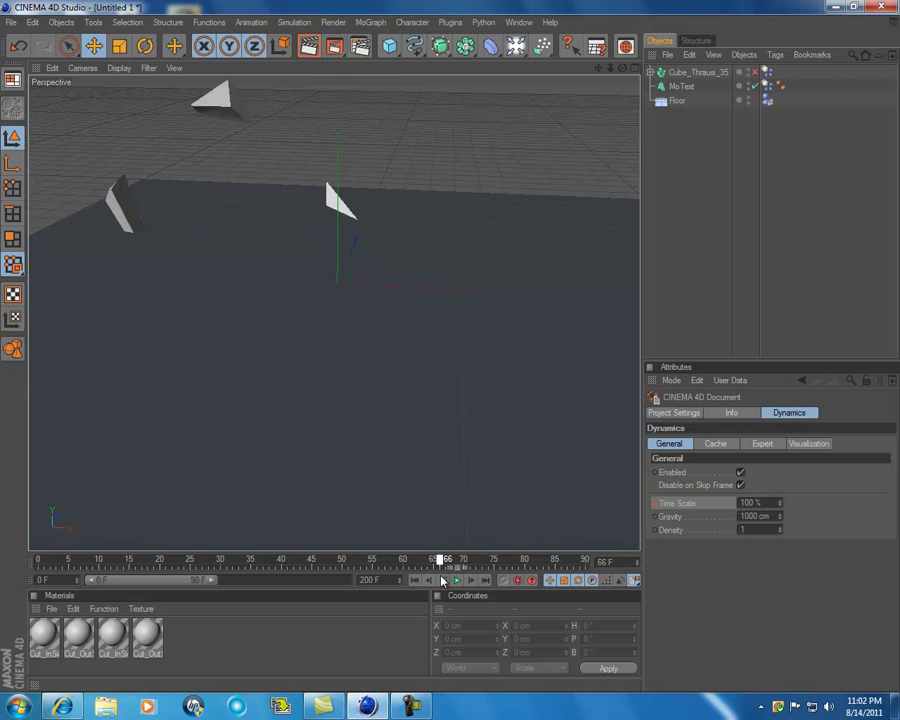
{"action": "left_click", "coordinate": [416, 582]}
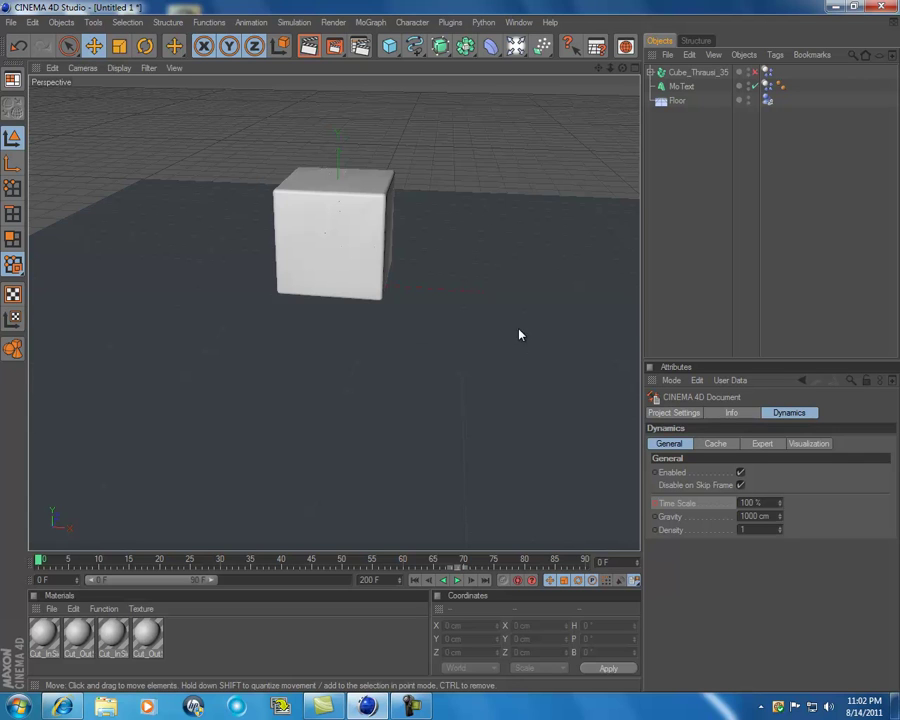
{"action": "left_click", "coordinate": [456, 580]}
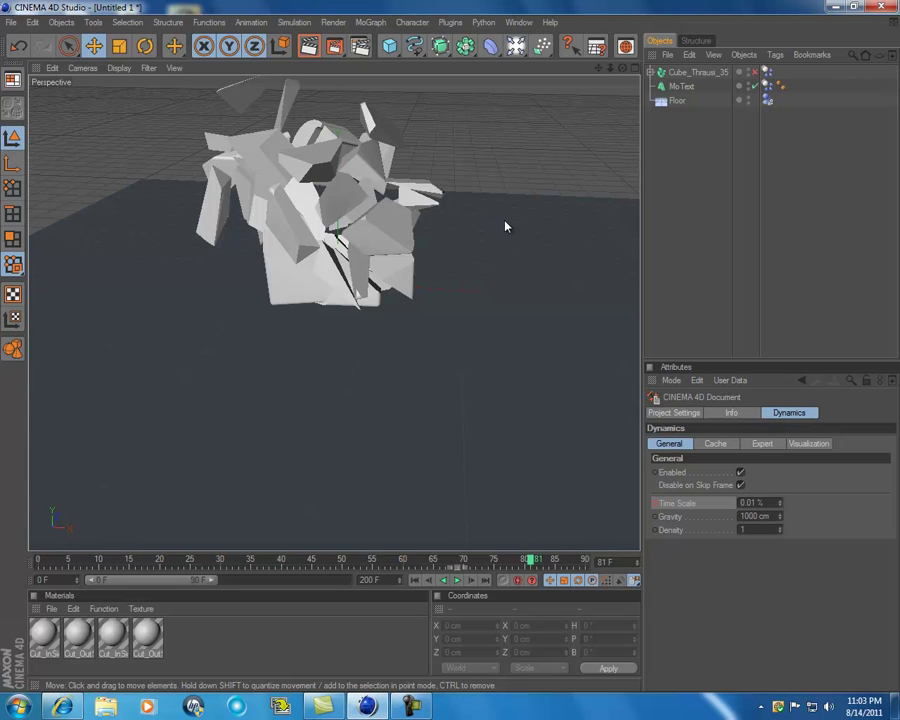
{"action": "left_click", "coordinate": [414, 580]}
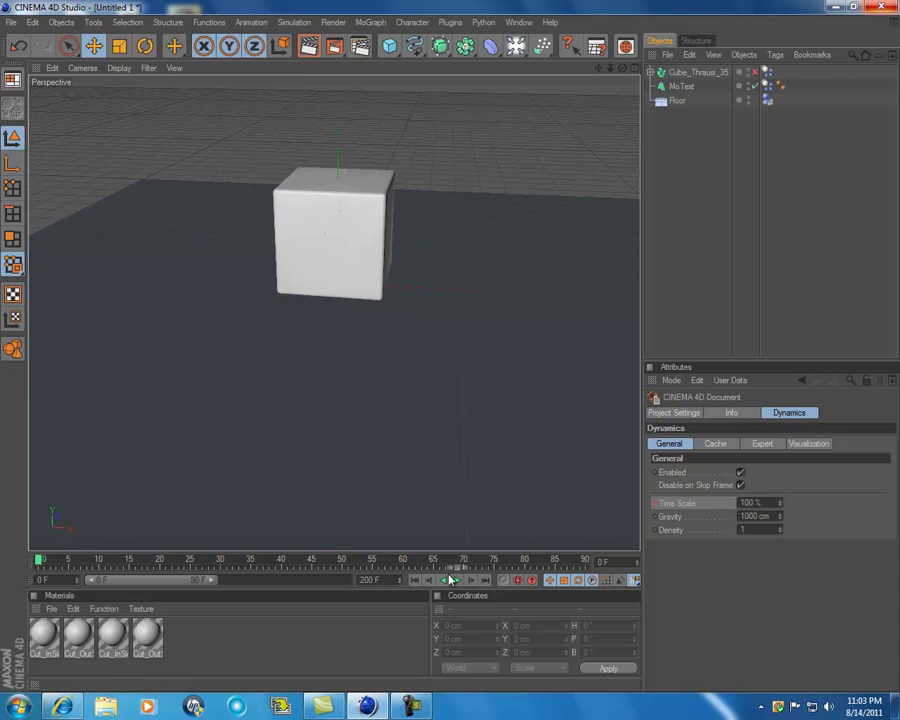
{"action": "left_click", "coordinate": [456, 580]}
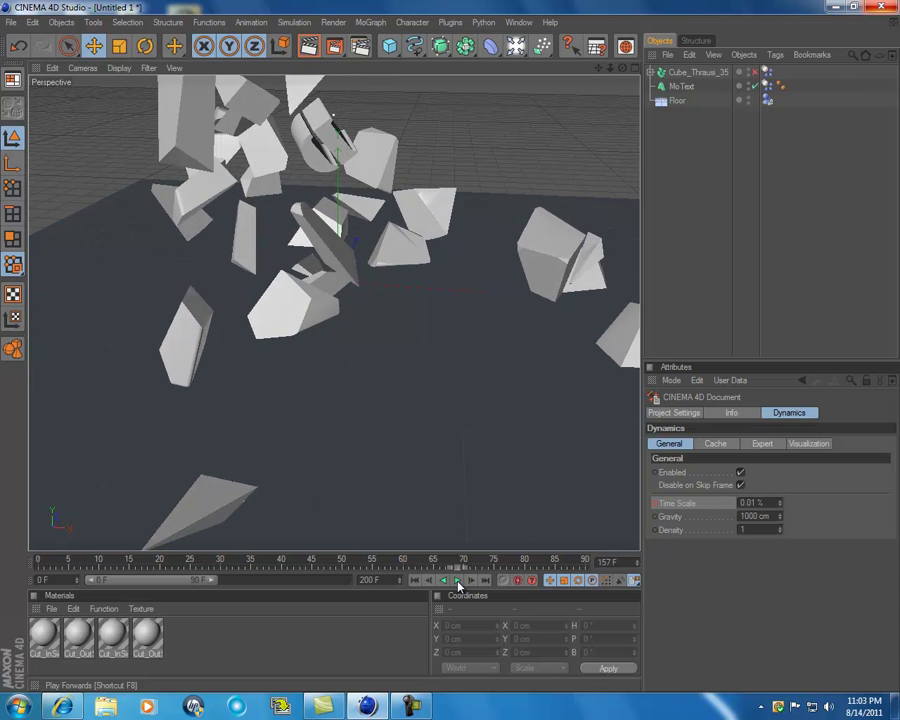
{"action": "left_click", "coordinate": [410, 706]}
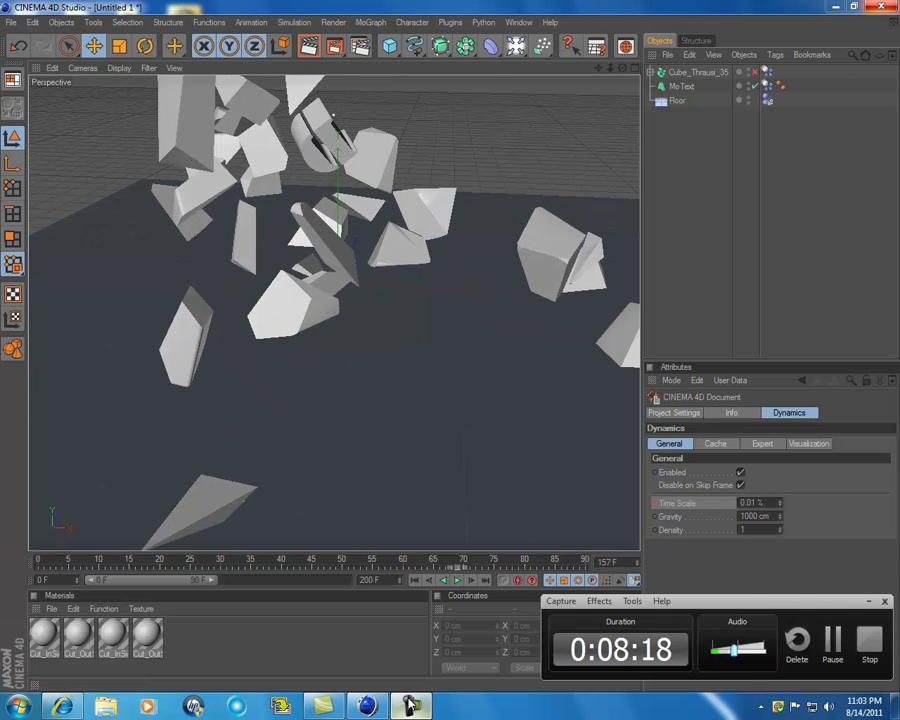
{"action": "left_click", "coordinate": [410, 706]}
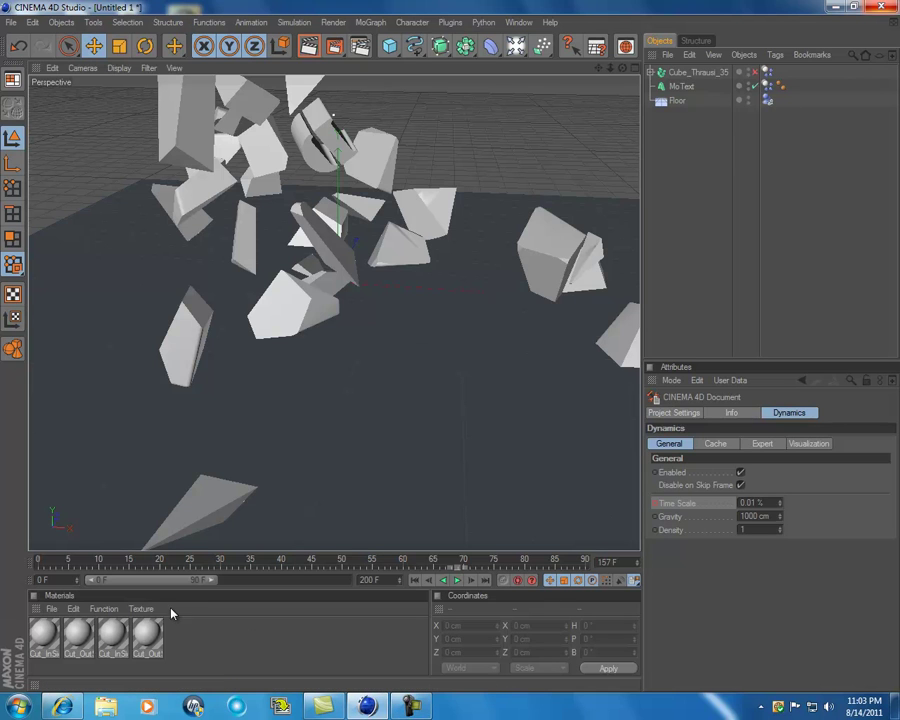
Shift the timeline preview range to frames 110–200 and add a second MoText reading "igi" with a depth of 100.
{"action": "left_click_drag", "start_coordinate": [170, 580], "coordinate": [317, 614]}
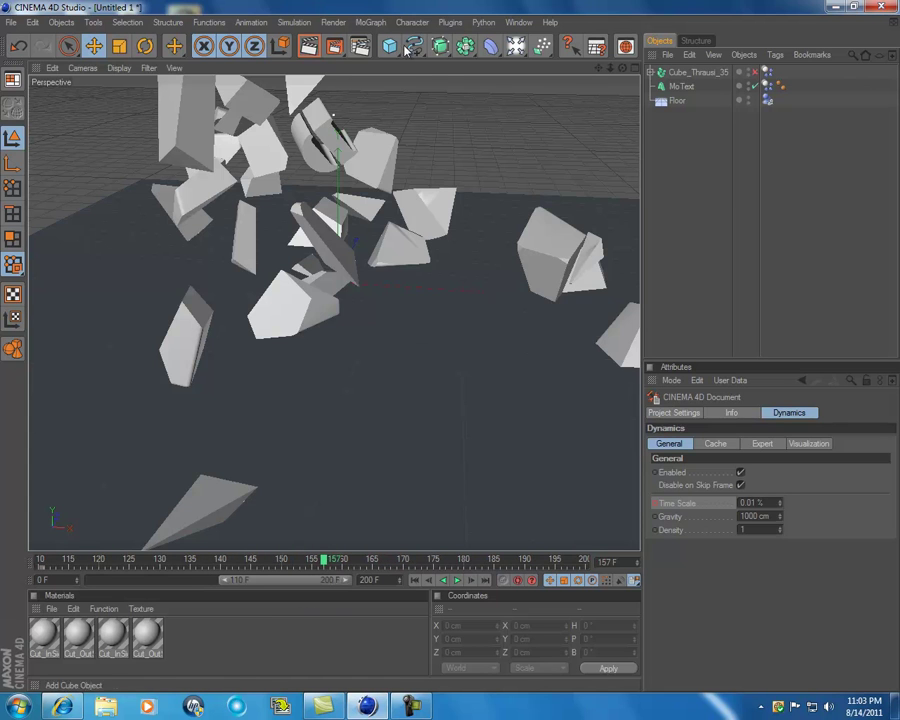
{"action": "left_click", "coordinate": [368, 22]}
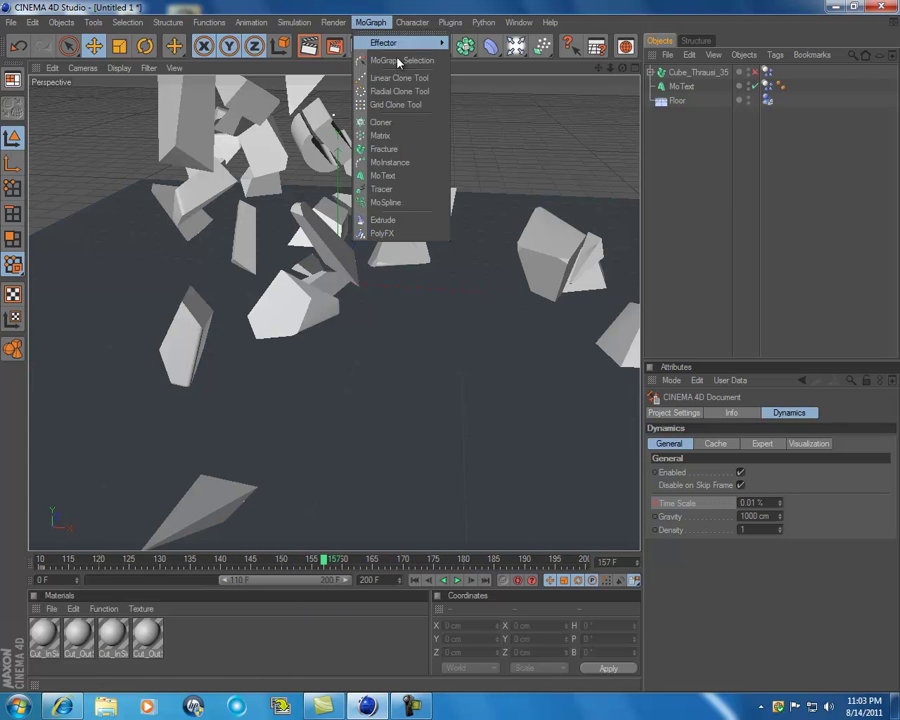
{"action": "left_click", "coordinate": [383, 175]}
{"action": "left_click_drag", "start_coordinate": [704, 487], "coordinate": [502, 476]}
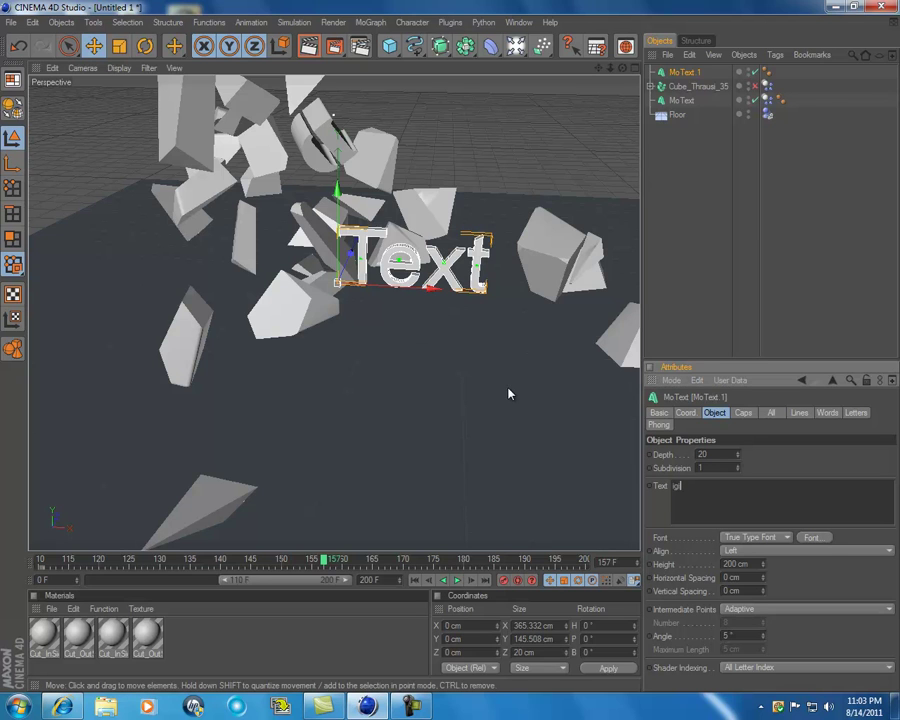
{"action": "left_click", "coordinate": [769, 470]}
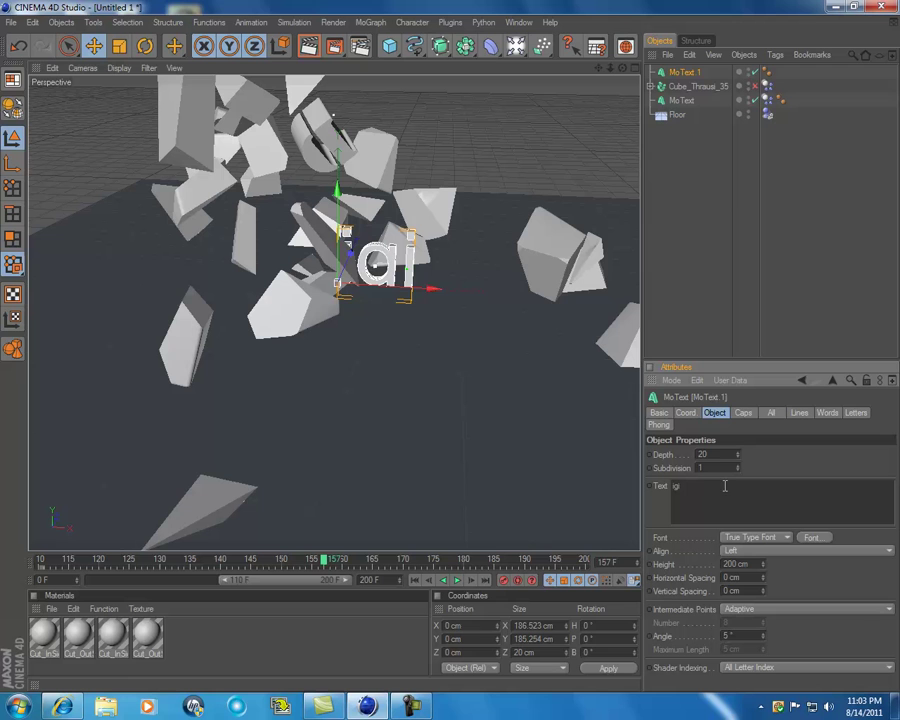
{"action": "type", "text": "100"}
{"action": "key", "text": "Return"}
Set the font of the "igi" MoText to Army in the Medium style.
{"action": "left_click", "coordinate": [818, 538]}
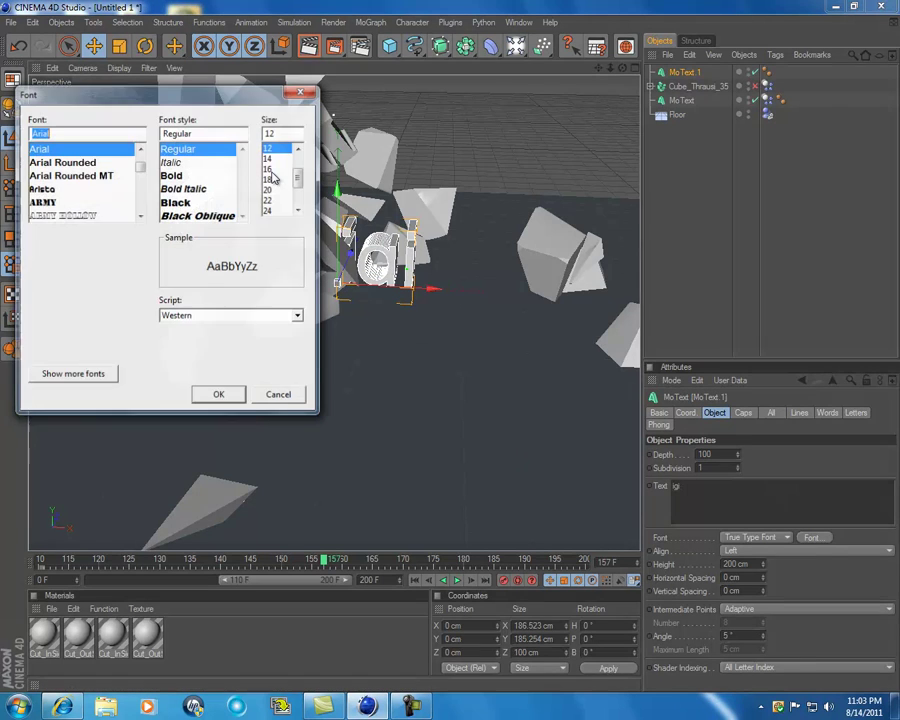
{"action": "left_click", "coordinate": [60, 202]}
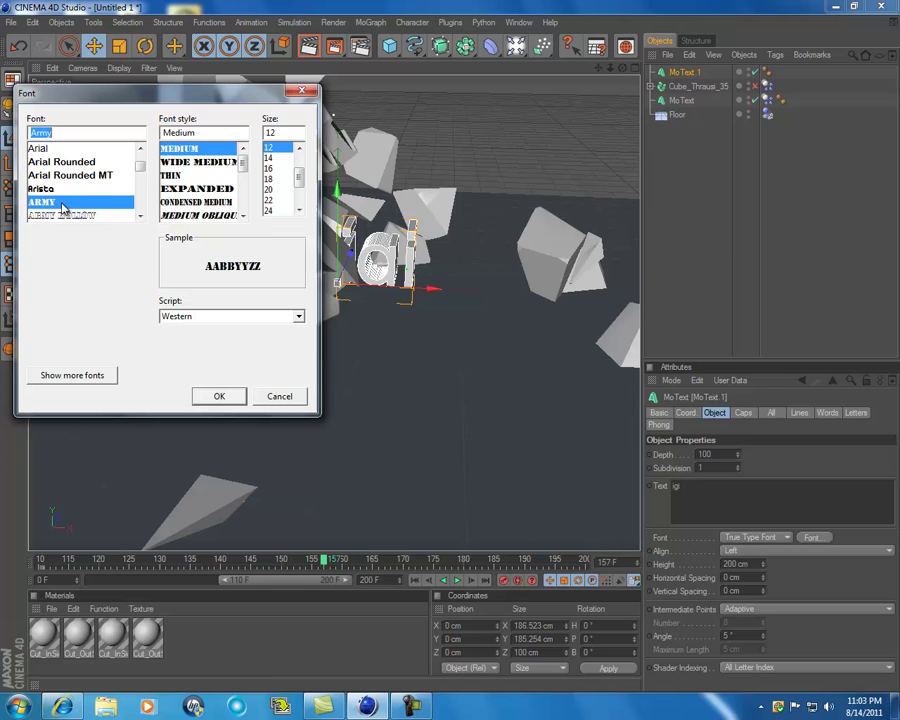
{"action": "left_click", "coordinate": [220, 398]}
Raise the "igi" MoText to about Y 200.6 cm and rotate it to about H 59.3° and B 148.7°.
{"action": "left_click_drag", "start_coordinate": [338, 214], "coordinate": [338, 131]}
{"action": "left_click_drag", "start_coordinate": [492, 392], "coordinate": [366, 191], "text": "alt"}
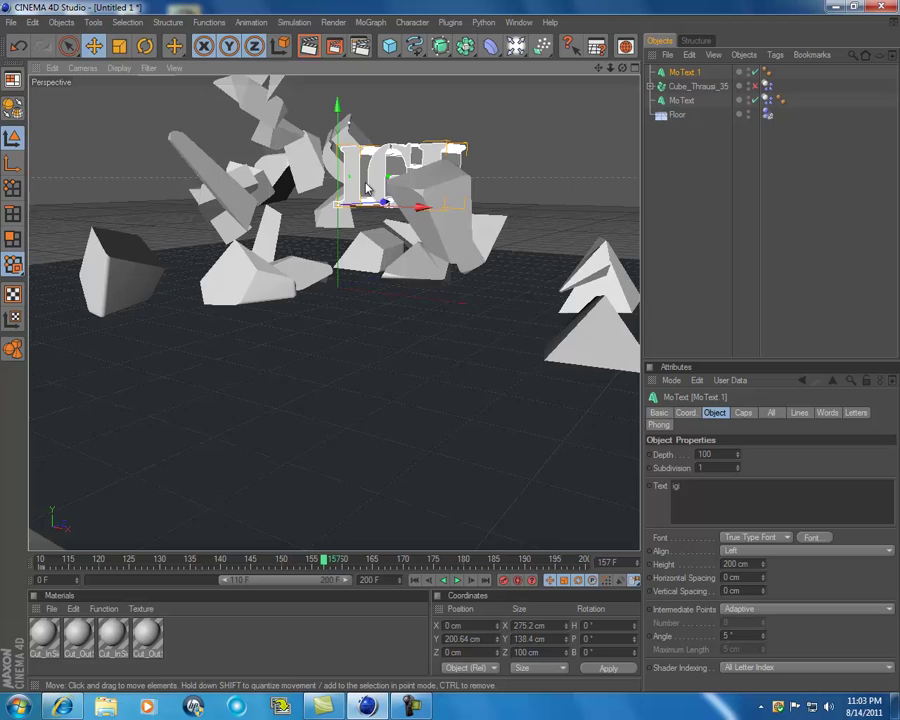
{"action": "scroll", "coordinate": [362, 200], "scroll_direction": "up", "scroll_amount": 5}
{"action": "middle_click_drag", "start_coordinate": [454, 354], "coordinate": [558, 98], "text": "alt"}
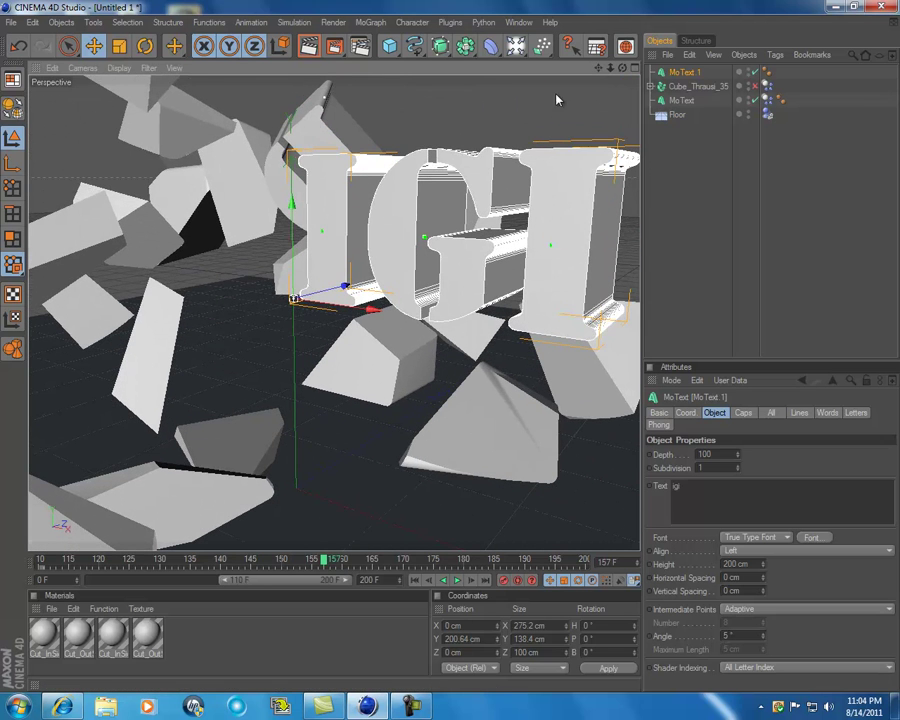
{"action": "left_click", "coordinate": [145, 46]}
{"action": "left_click_drag", "start_coordinate": [332, 304], "coordinate": [386, 311]}
{"action": "left_click_drag", "start_coordinate": [338, 255], "coordinate": [267, 425]}
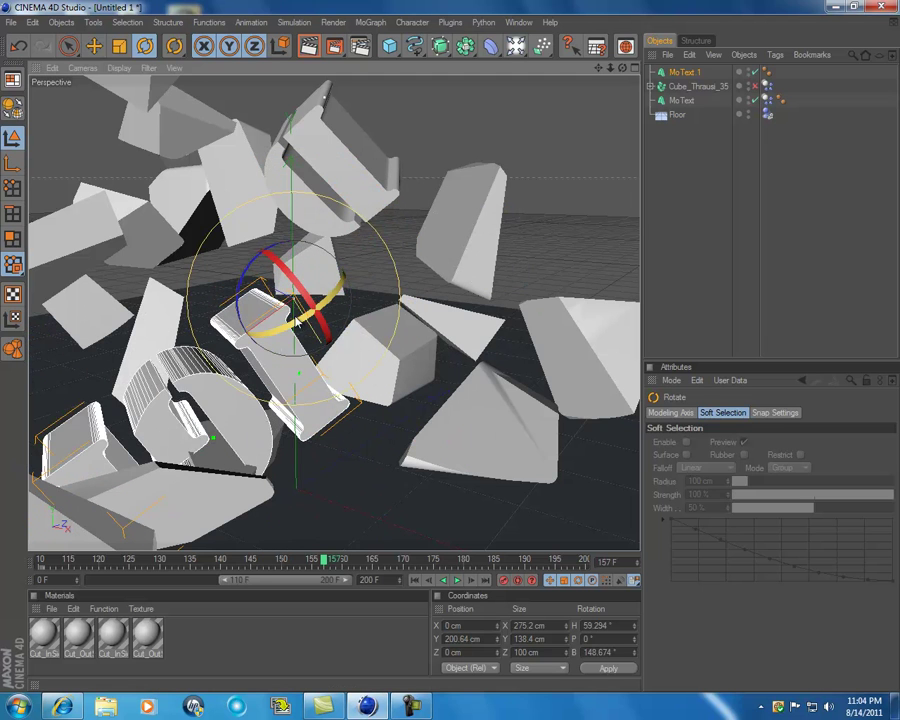
Rotate the "igi" MoText to about H 44.3°, P 8.9°, B 149.9° and move it to about X 2.7, Y 332.6, Z -26.4 cm.
{"action": "left_click_drag", "start_coordinate": [306, 322], "coordinate": [234, 214]}
{"action": "key", "text": "e"}
{"action": "left_click_drag", "start_coordinate": [180, 211], "coordinate": [232, 183]}
Reposition the "igi" MoText at about X -115, Y 329.8, Z 38.2 cm and turn it to about H 26.8°, P 18.1°, B 138.9°.
{"action": "left_click_drag", "start_coordinate": [622, 67], "coordinate": [452, 351]}
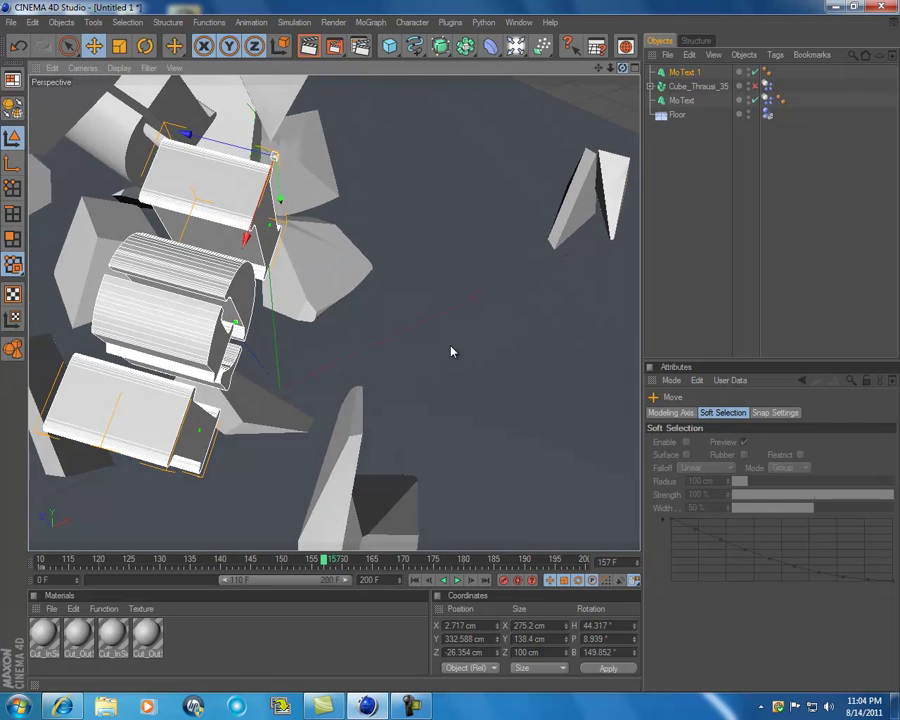
{"action": "left_click_drag", "start_coordinate": [208, 165], "coordinate": [157, 185]}
{"action": "left_click", "coordinate": [143, 46]}
{"action": "left_click", "coordinate": [94, 46]}
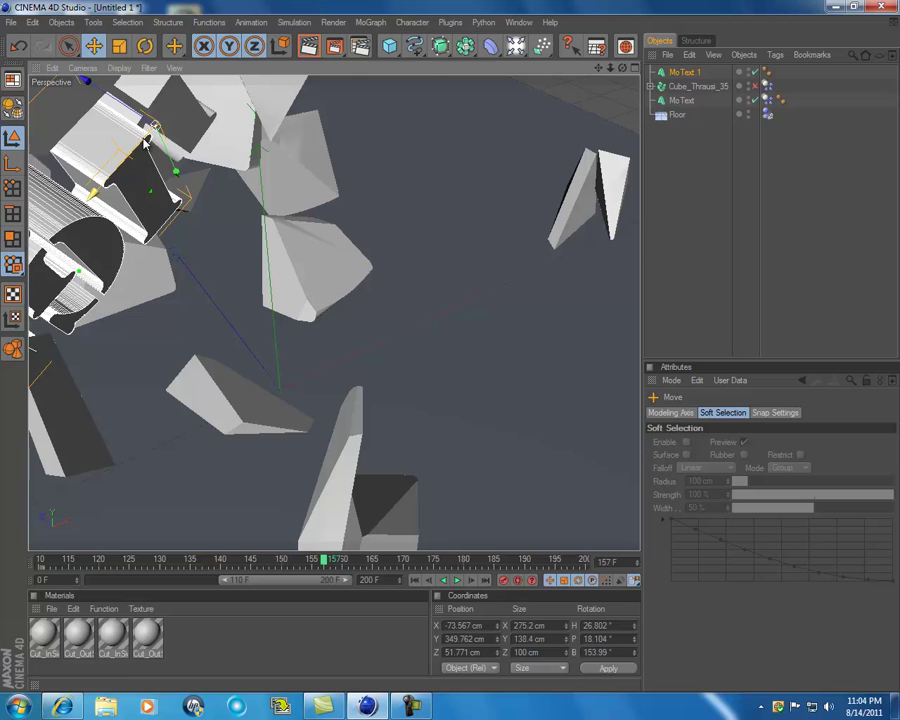
{"action": "left_click_drag", "start_coordinate": [95, 191], "coordinate": [69, 219]}
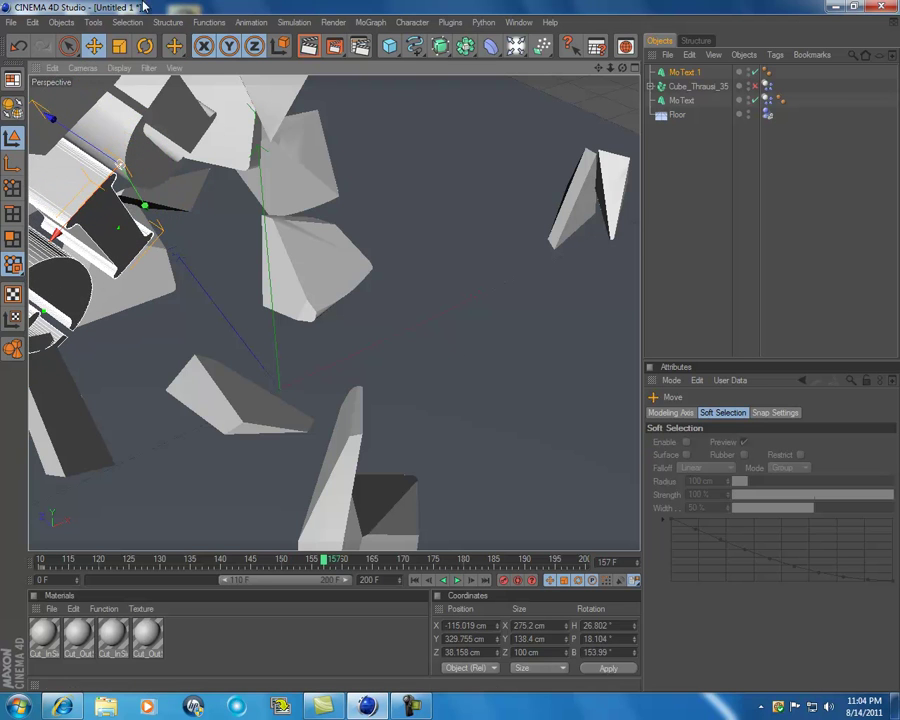
{"action": "left_click", "coordinate": [145, 47]}
{"action": "left_click_drag", "start_coordinate": [76, 188], "coordinate": [82, 197]}
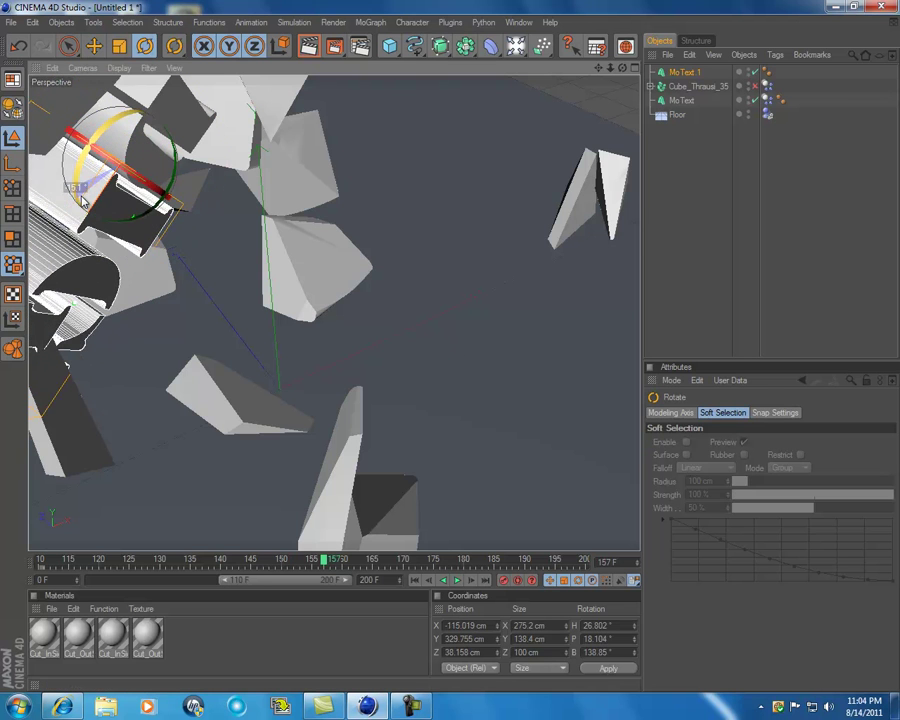
{"action": "left_click", "coordinate": [94, 46]}
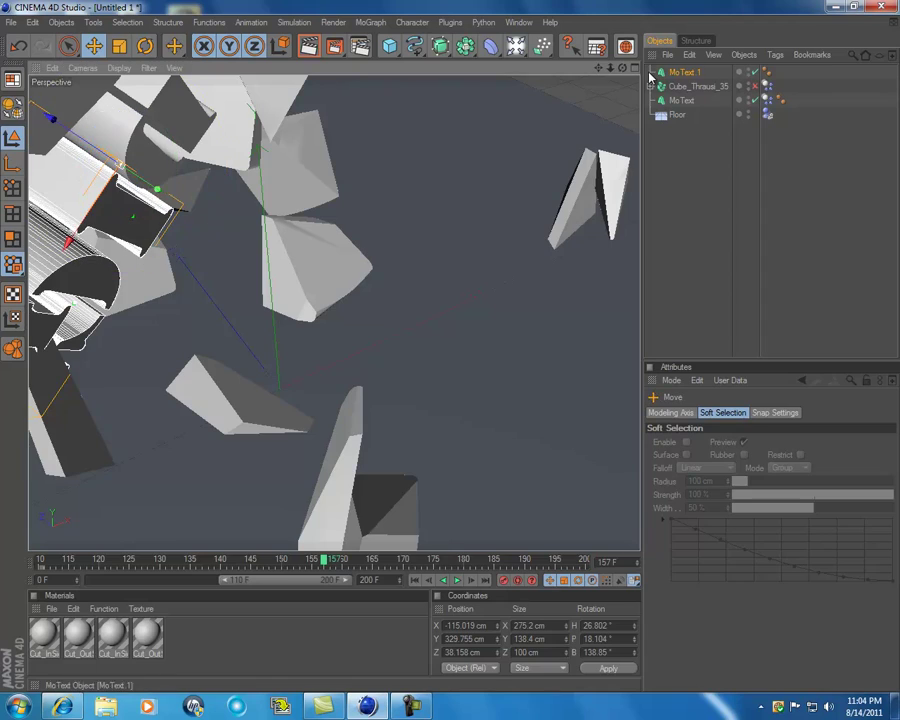
{"action": "left_click_drag", "start_coordinate": [623, 69], "coordinate": [450, 346]}
{"action": "left_click_drag", "start_coordinate": [622, 69], "coordinate": [452, 353]}
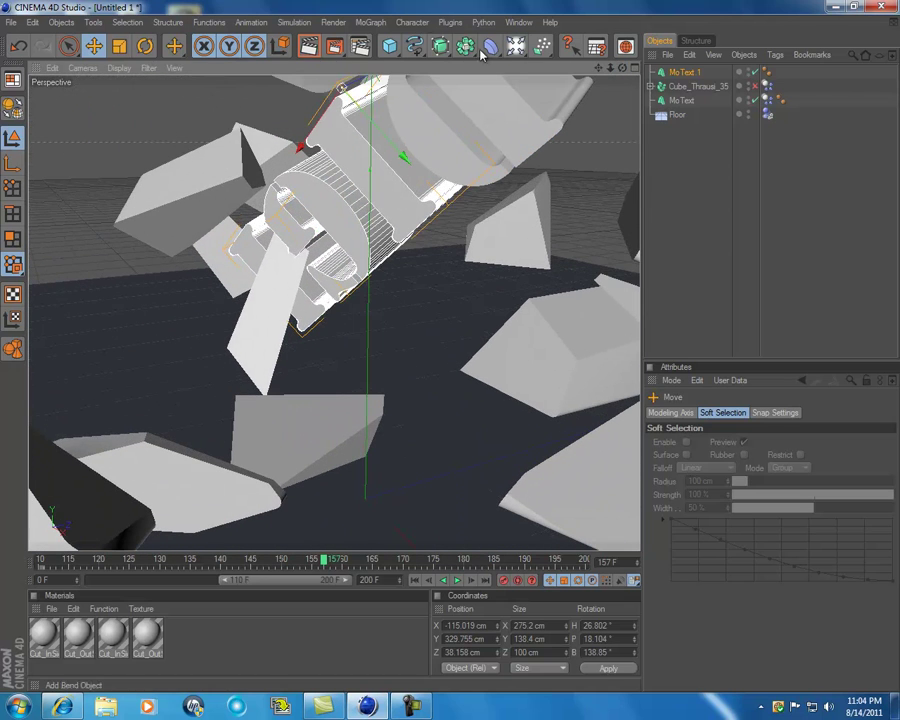
Add a MoGraph Random effector and set its X, Y and Z position offsets to 0 cm.
{"action": "left_click", "coordinate": [370, 22]}
{"action": "mouse_move", "coordinate": [420, 43]}
{"action": "left_click", "coordinate": [478, 134]}
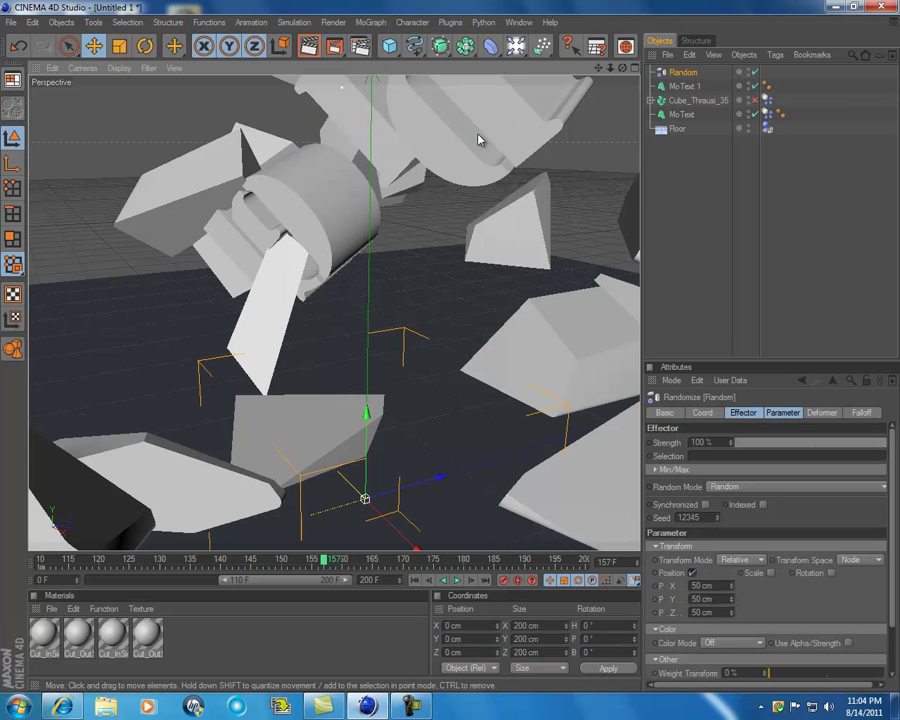
{"action": "double_click", "coordinate": [708, 586]}
{"action": "type", "text": "0"}
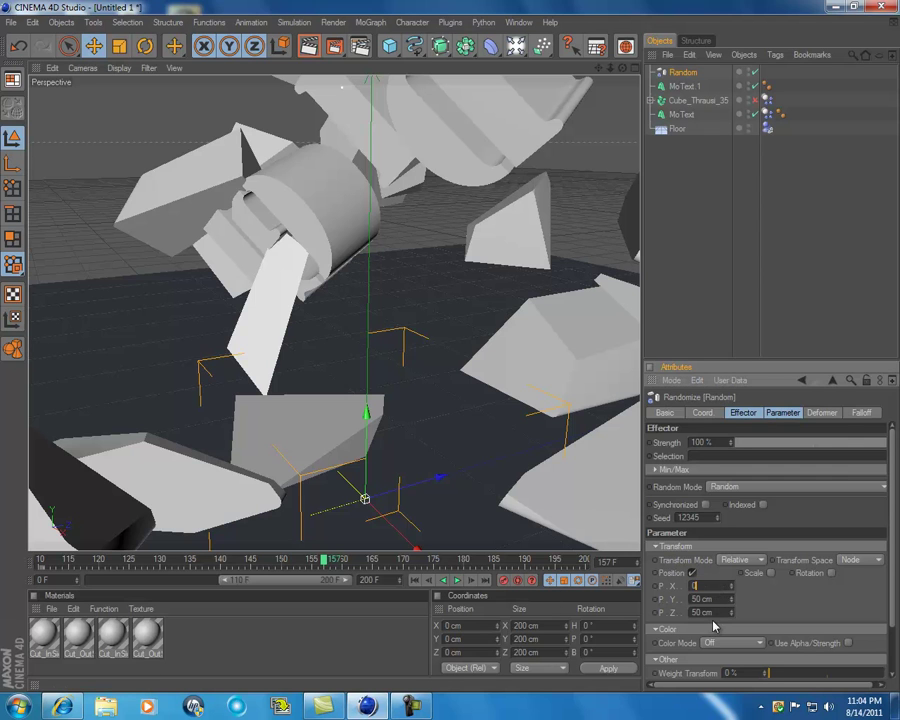
{"action": "key", "text": "Tab"}
{"action": "type", "text": "0"}
{"action": "key", "text": "Tab"}
{"action": "type", "text": "0"}
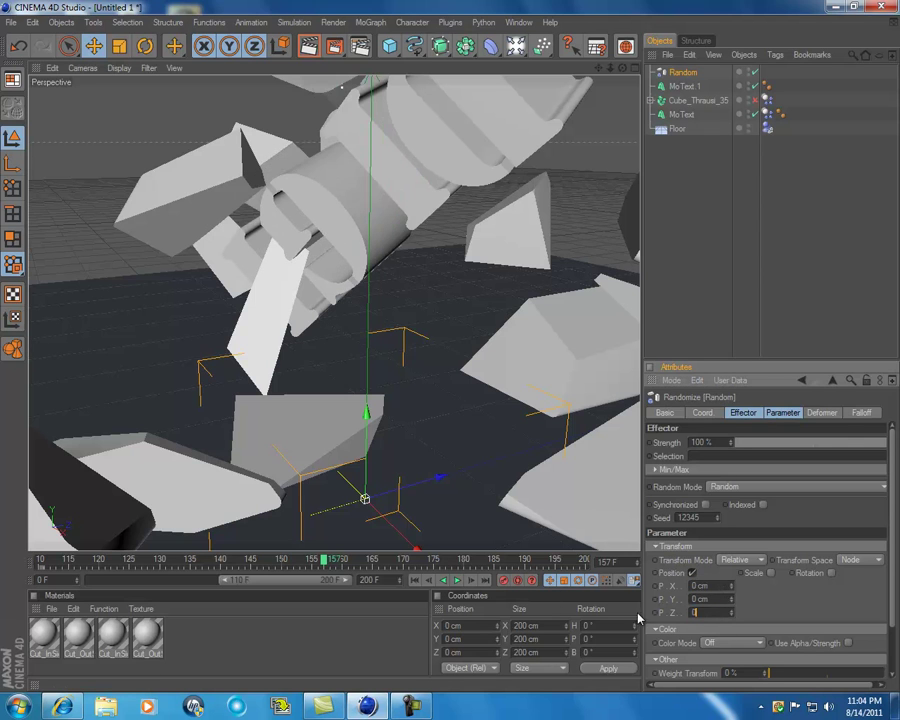
Enable rotation on the Random effector and keyframe all its position and rotation parameters at frame 157.
{"action": "left_click", "coordinate": [830, 574]}
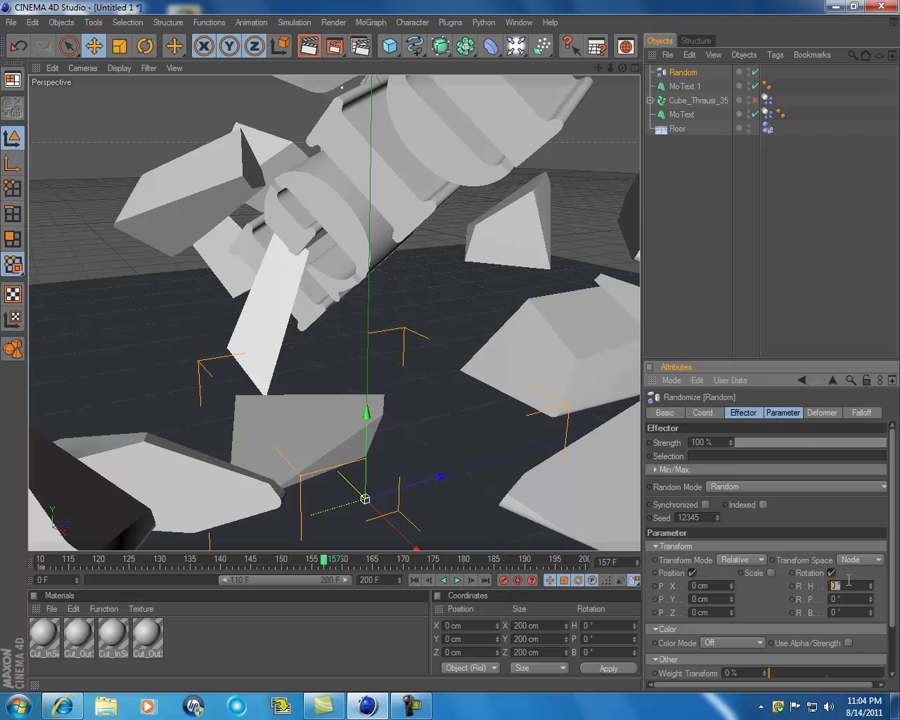
{"action": "left_click", "coordinate": [792, 586], "text": "ctrl"}
{"action": "left_click", "coordinate": [792, 599], "text": "ctrl"}
{"action": "left_click", "coordinate": [792, 612], "text": "ctrl"}
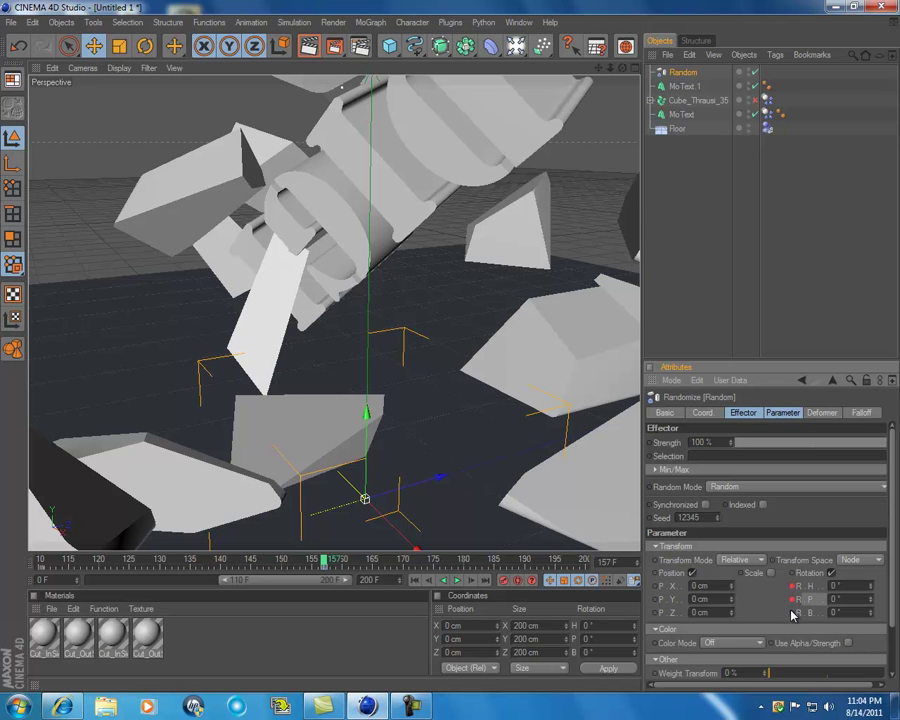
{"action": "left_click", "coordinate": [792, 573], "text": "ctrl"}
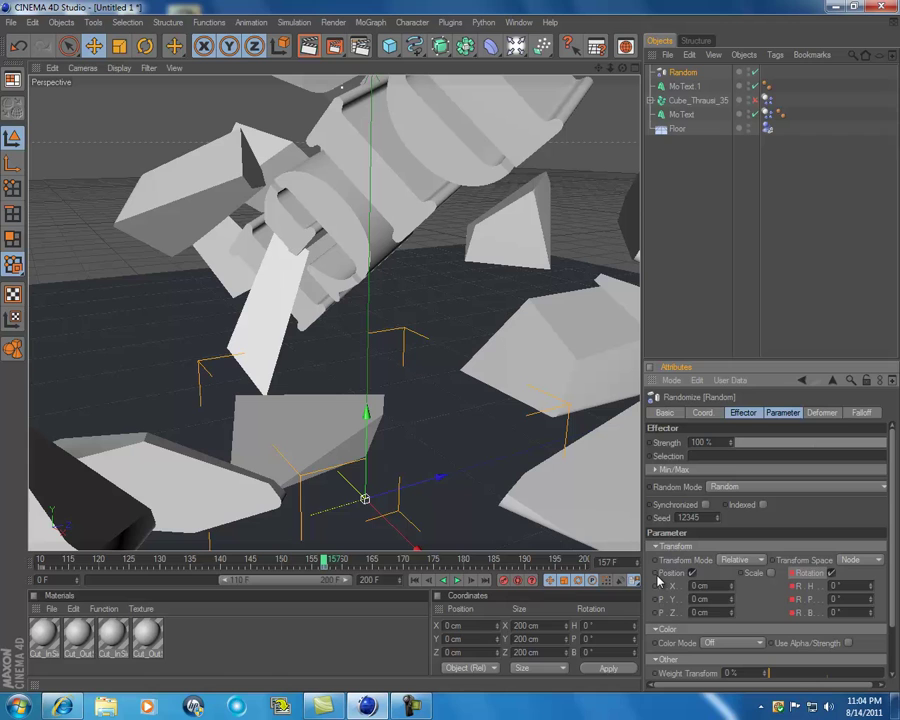
{"action": "left_click", "coordinate": [655, 573], "text": "ctrl"}
{"action": "left_click", "coordinate": [655, 586], "text": "ctrl"}
{"action": "left_click", "coordinate": [655, 599], "text": "ctrl"}
{"action": "left_click", "coordinate": [655, 612], "text": "ctrl"}
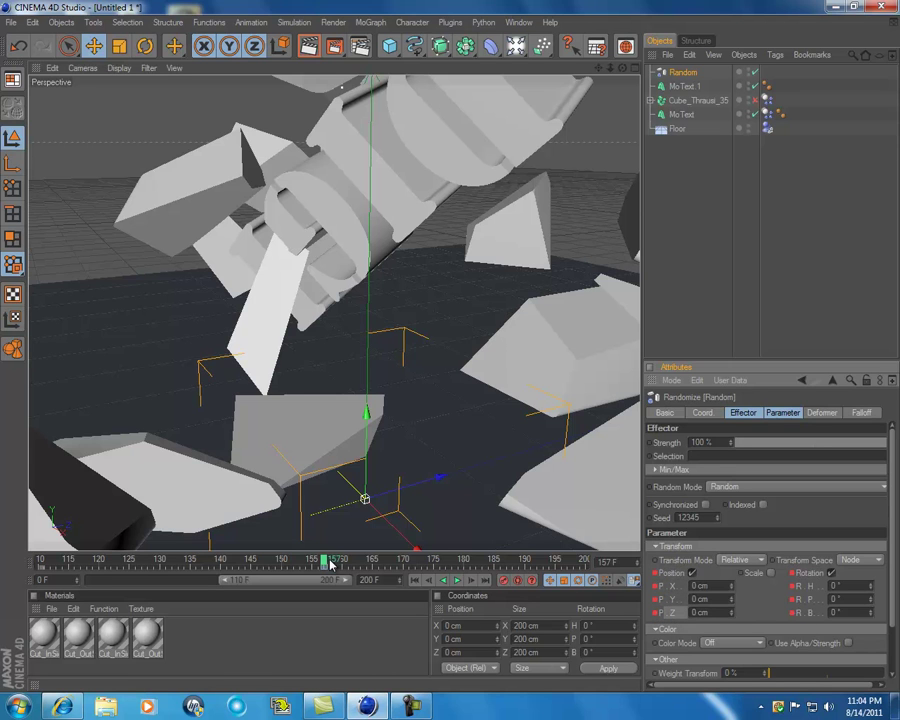
Return the preview range to frames 0–90 and, at frame 0, set the Random effector's position to X 5000, Y 6000, Z 600 cm.
{"action": "left_click_drag", "start_coordinate": [292, 580], "coordinate": [57, 583]}
{"action": "left_click", "coordinate": [37, 559]}
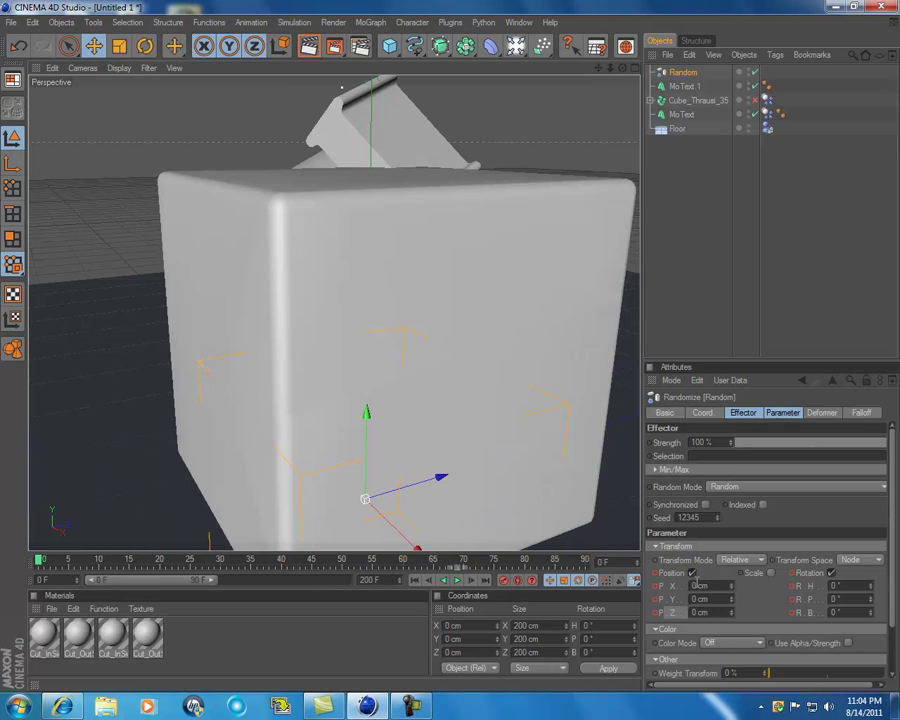
{"action": "left_click", "coordinate": [695, 586]}
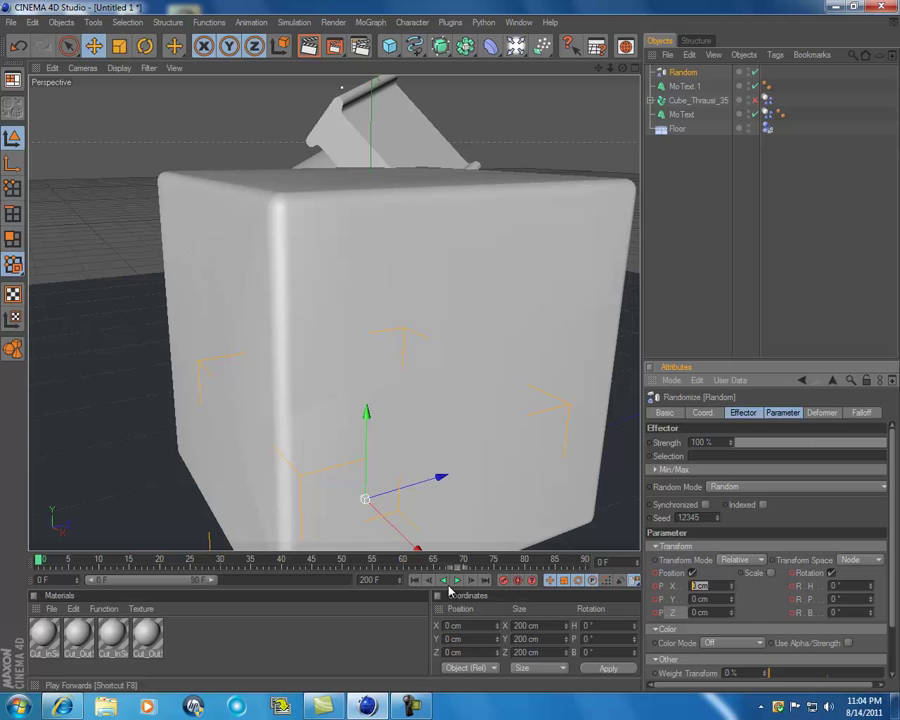
{"action": "type", "text": "5000"}
{"action": "left_click", "coordinate": [717, 598]}
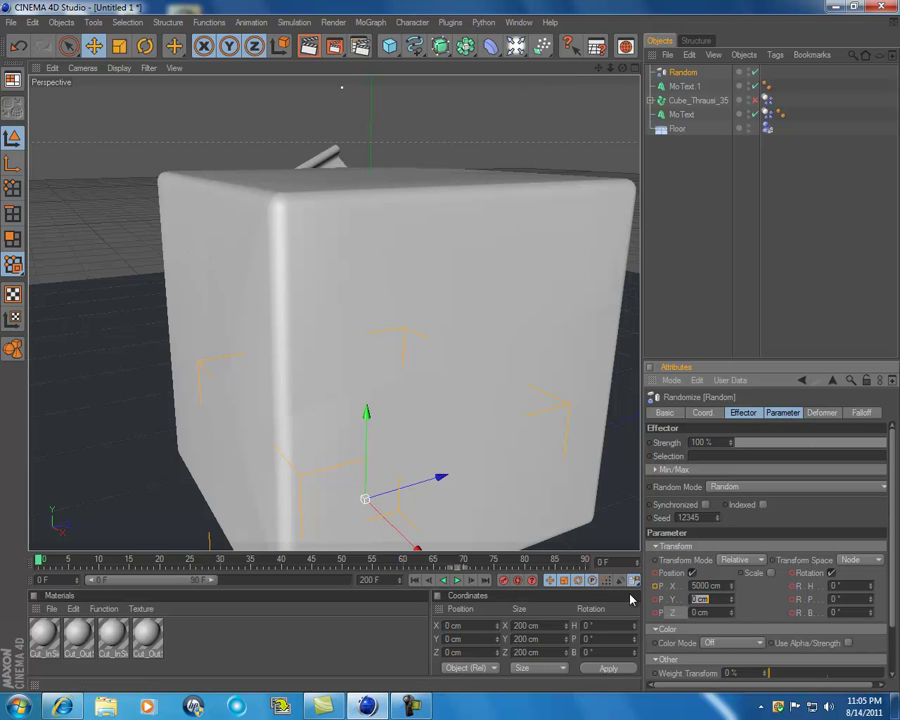
{"action": "type", "text": "6000"}
{"action": "key", "text": "Return"}
{"action": "type", "text": "6"}
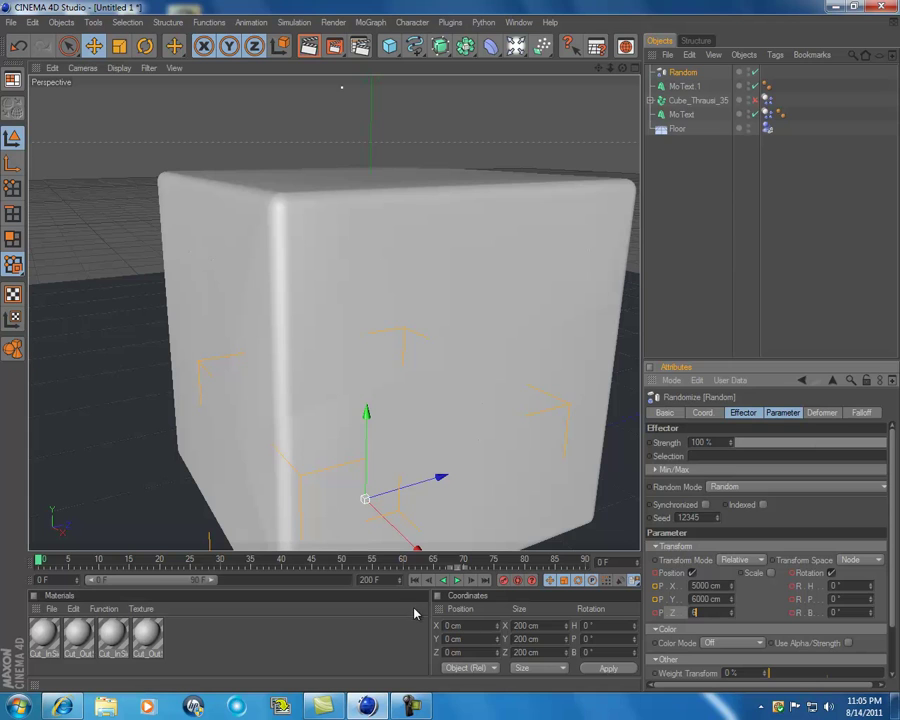
{"action": "type", "text": "00"}
{"action": "key", "text": "Return"}
Set the Random effector's rotation to H -231°, P 47°, B 198° and keyframe its position and rotation values at frame 0.
{"action": "left_click", "coordinate": [864, 585]}
{"action": "type", "text": "-231"}
{"action": "key", "text": "Tab"}
{"action": "type", "text": "4"}
{"action": "type", "text": "98"}
{"action": "left_click", "coordinate": [793, 586], "text": "ctrl"}
{"action": "left_click", "coordinate": [793, 599], "text": "ctrl"}
{"action": "left_click", "coordinate": [793, 612], "text": "ctrl"}
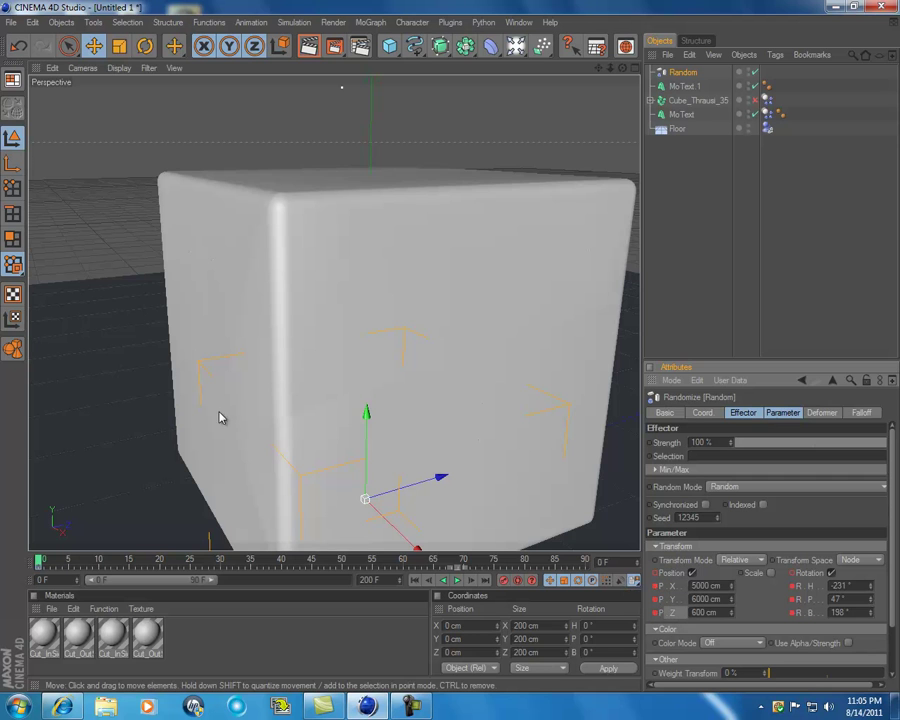
Play the animation to check the letters flying into the shatter, rewind to frame 0, and replay it to frame 169.
{"action": "scroll", "coordinate": [250, 421], "scroll_direction": "down", "scroll_amount": 5}
{"action": "scroll", "coordinate": [250, 421], "scroll_direction": "down", "scroll_amount": 2}
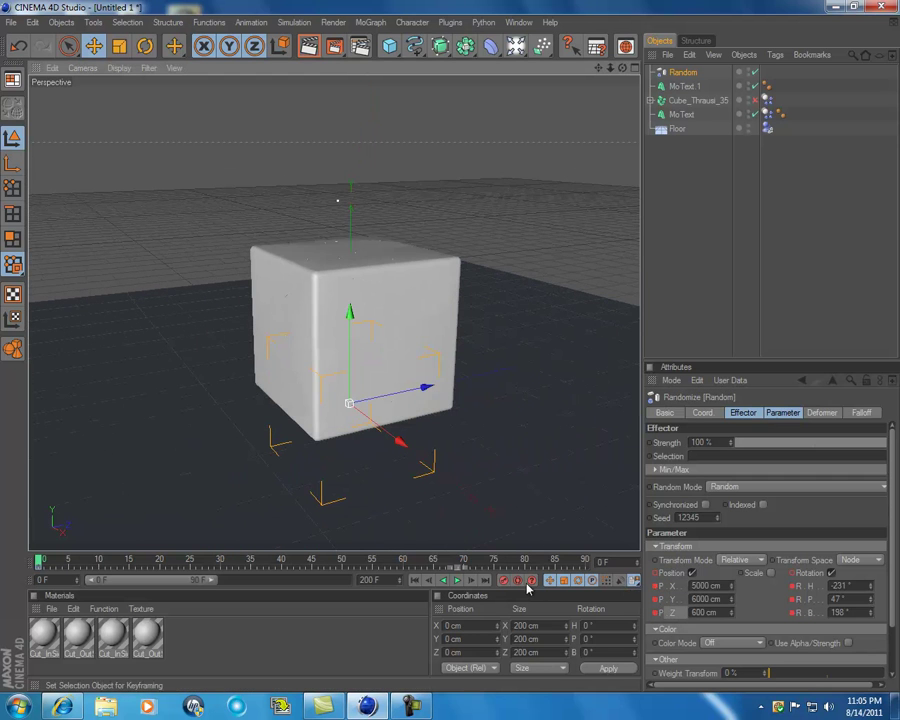
{"action": "left_click", "coordinate": [457, 580]}
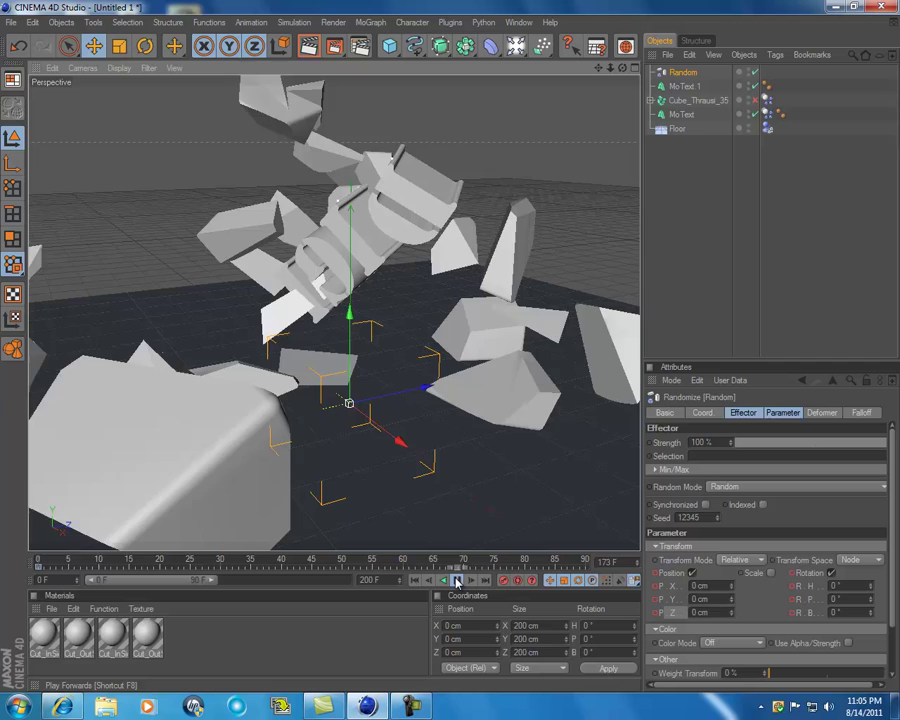
{"action": "left_click", "coordinate": [456, 581]}
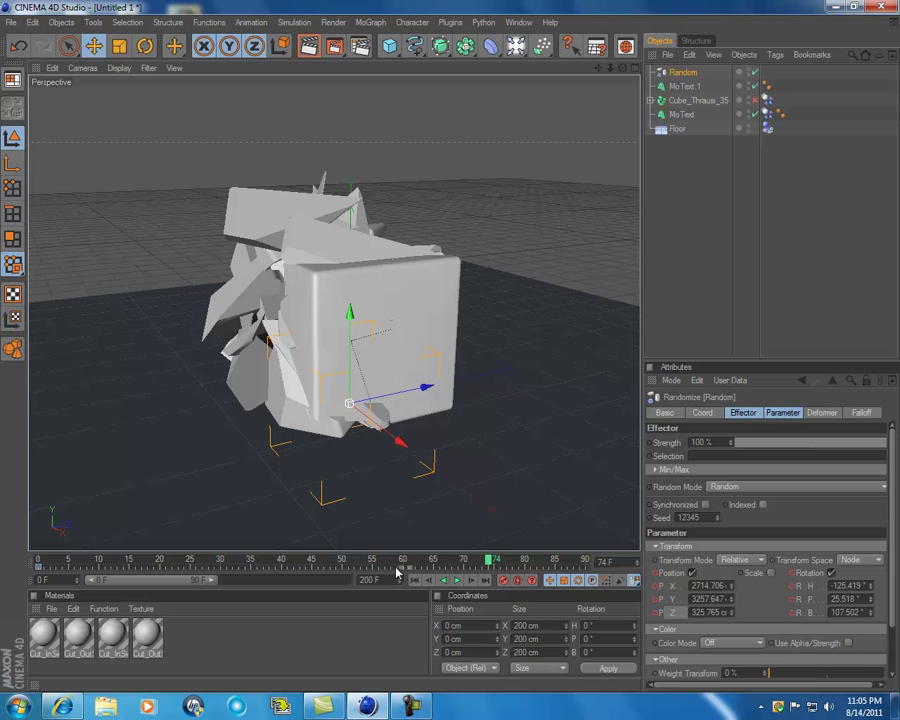
{"action": "left_click", "coordinate": [458, 581]}
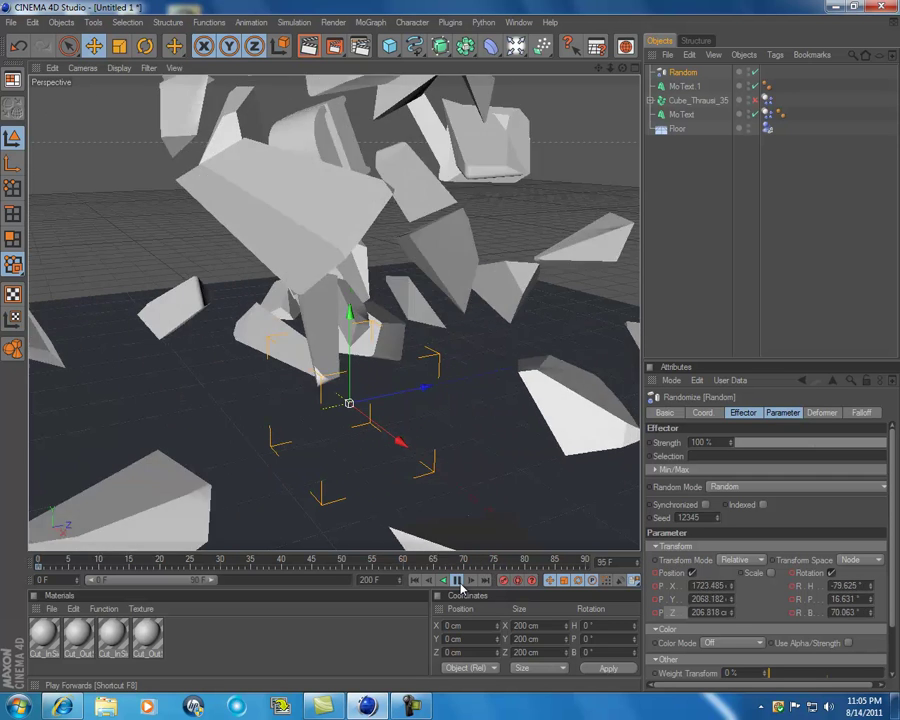
{"action": "left_click", "coordinate": [415, 580]}
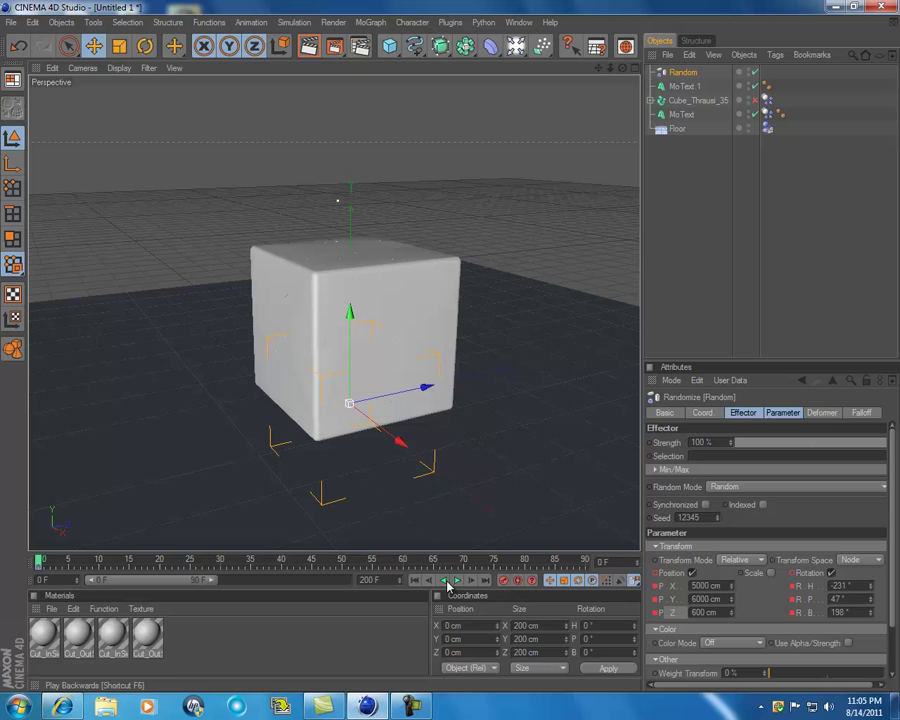
{"action": "left_click", "coordinate": [458, 580]}
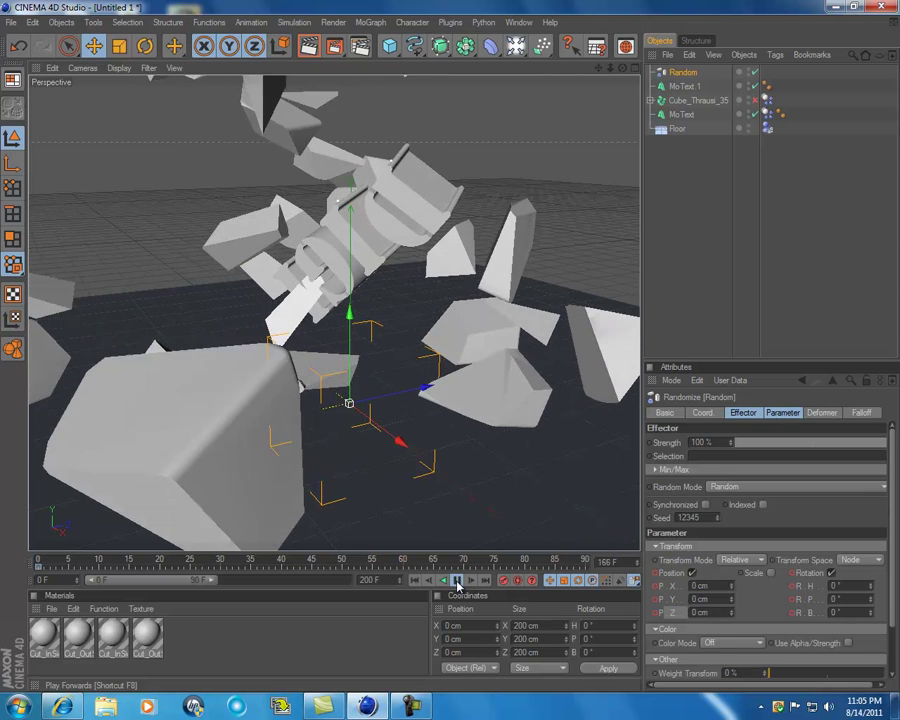
{"action": "left_click", "coordinate": [458, 580]}
Adjust the "igi" MoText to about X -96.9, Y 301.5, Z 62.4 cm and rotate it to about H 36.8°, P 27.9°, B 134.9°.
{"action": "left_click", "coordinate": [377, 267]}
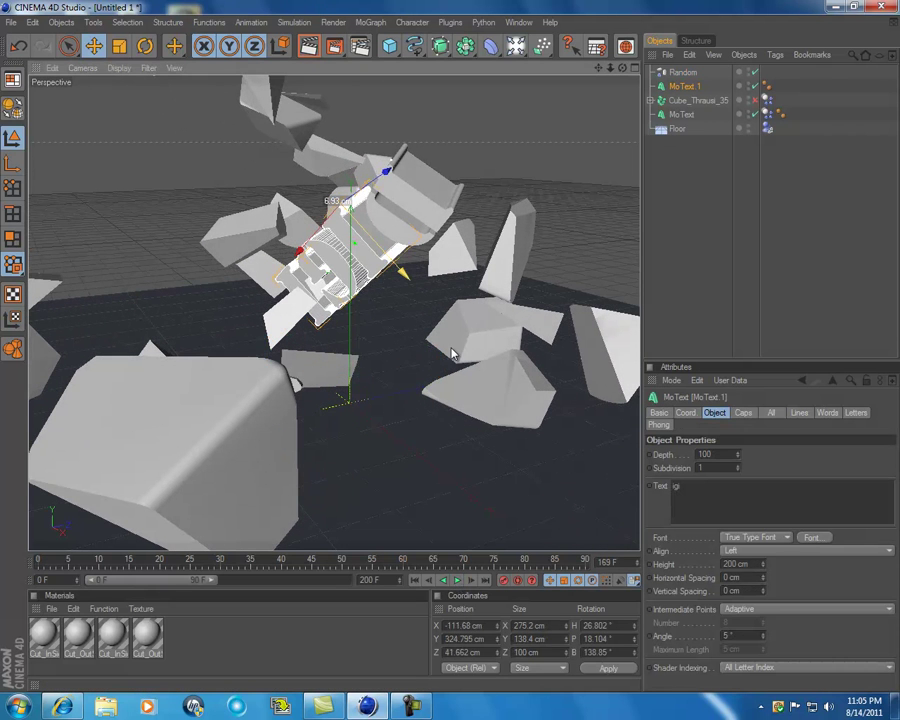
{"action": "left_click", "coordinate": [147, 47]}
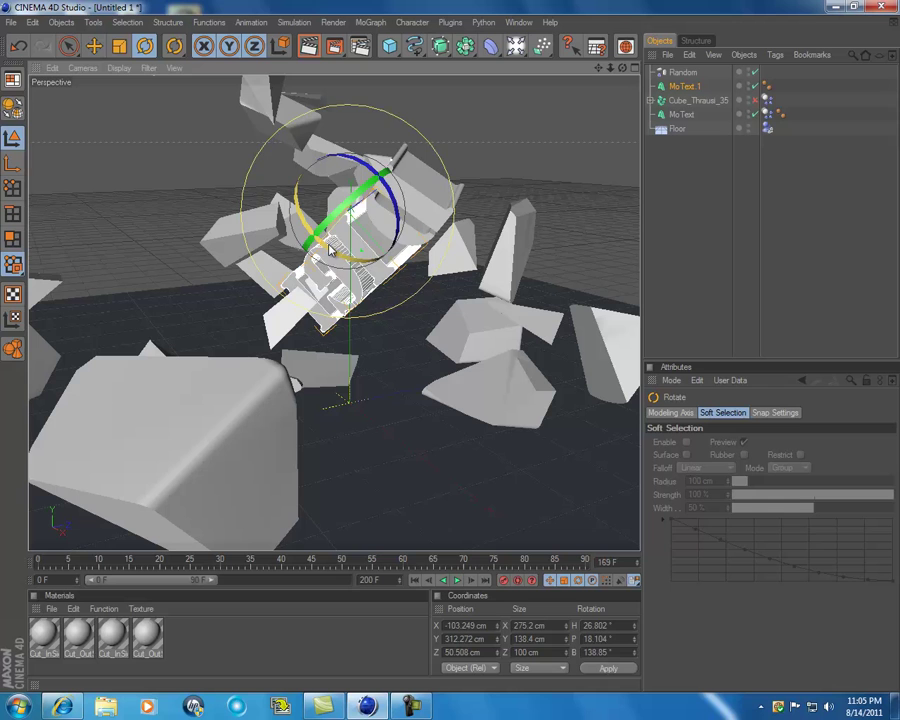
{"action": "mouse_move", "coordinate": [326, 243]}
{"action": "left_mouse_down"}
{"action": "mouse_move", "coordinate": [347, 256]}
{"action": "mouse_move", "coordinate": [337, 254]}
{"action": "left_mouse_up"}
{"action": "left_click", "coordinate": [92, 46]}
{"action": "left_click_drag", "start_coordinate": [306, 178], "coordinate": [313, 186]}
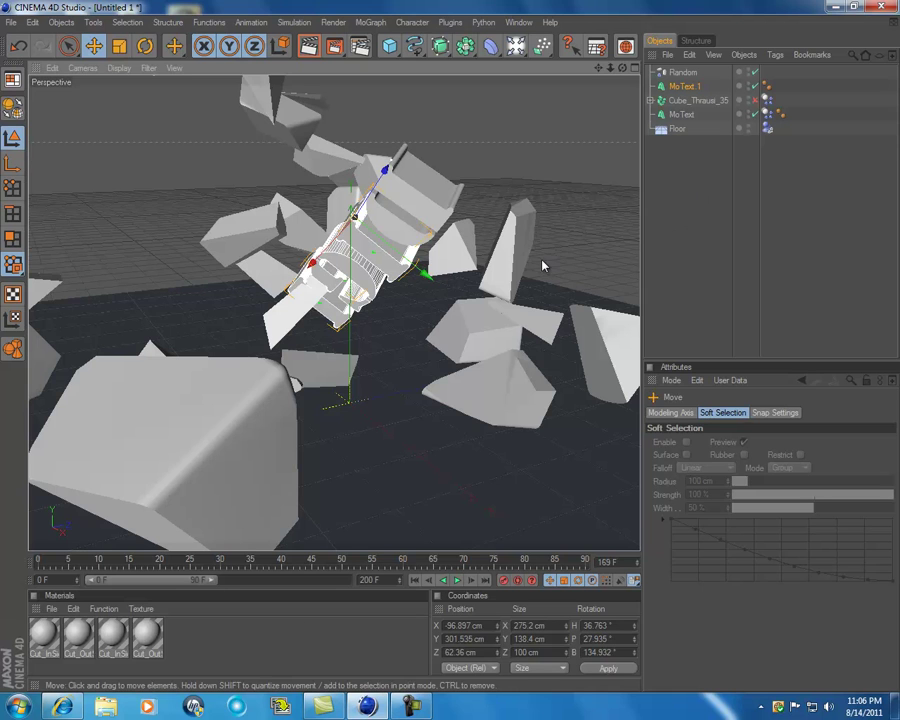
{"action": "left_click", "coordinate": [410, 706]}
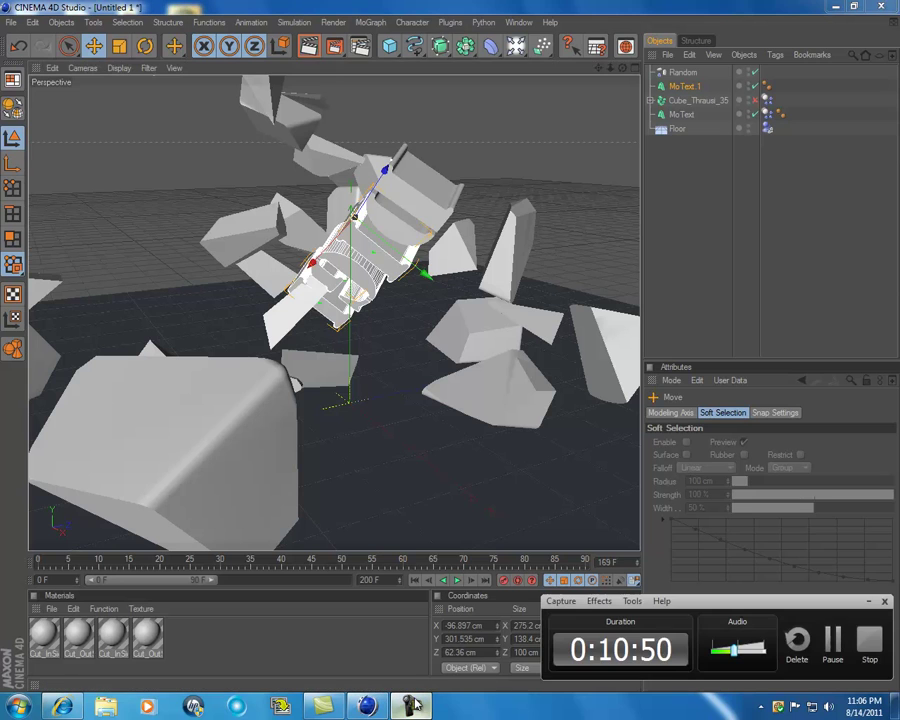